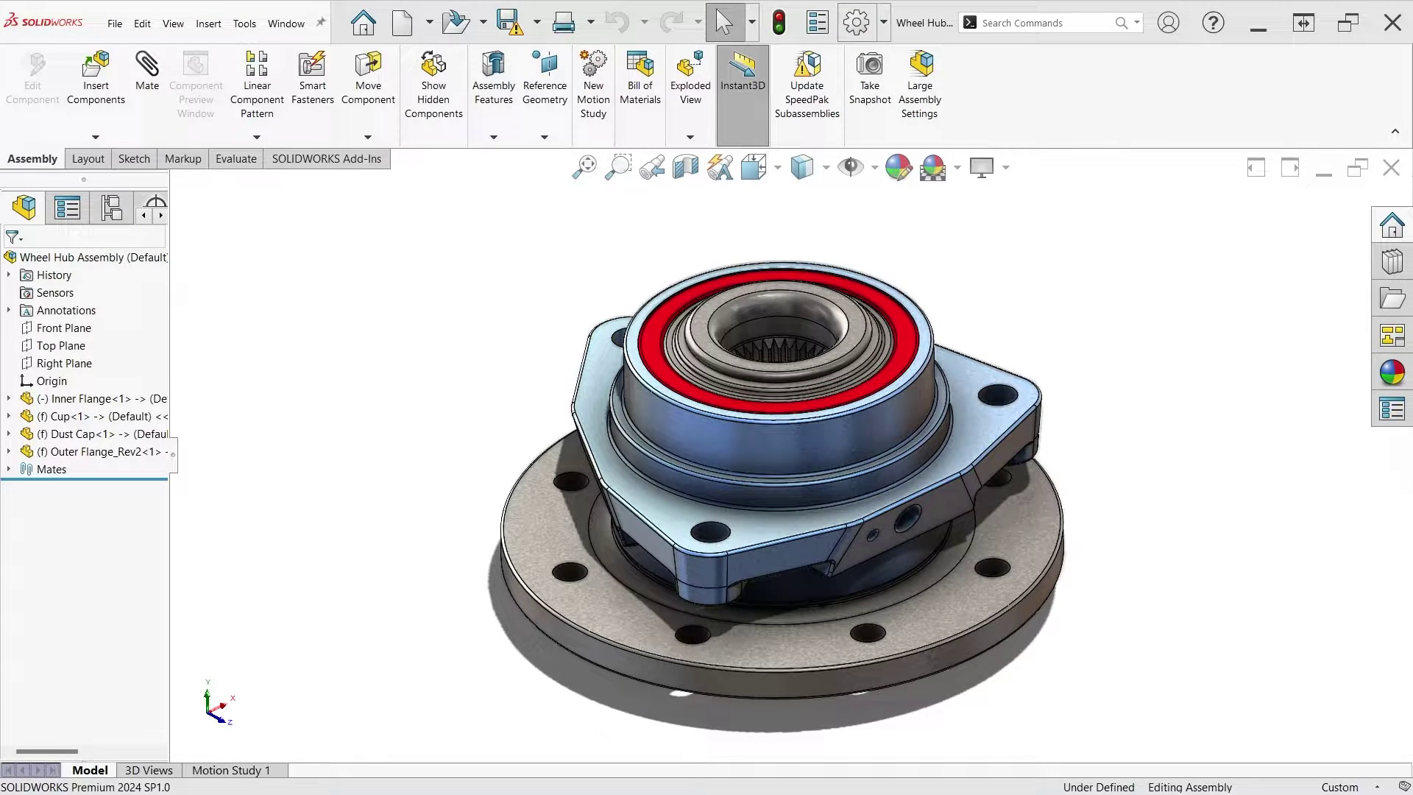
# Step: Open the blank System Options dialog, nudge it upward, close it, then reopen and close it again
pyautogui.click(856, 22)
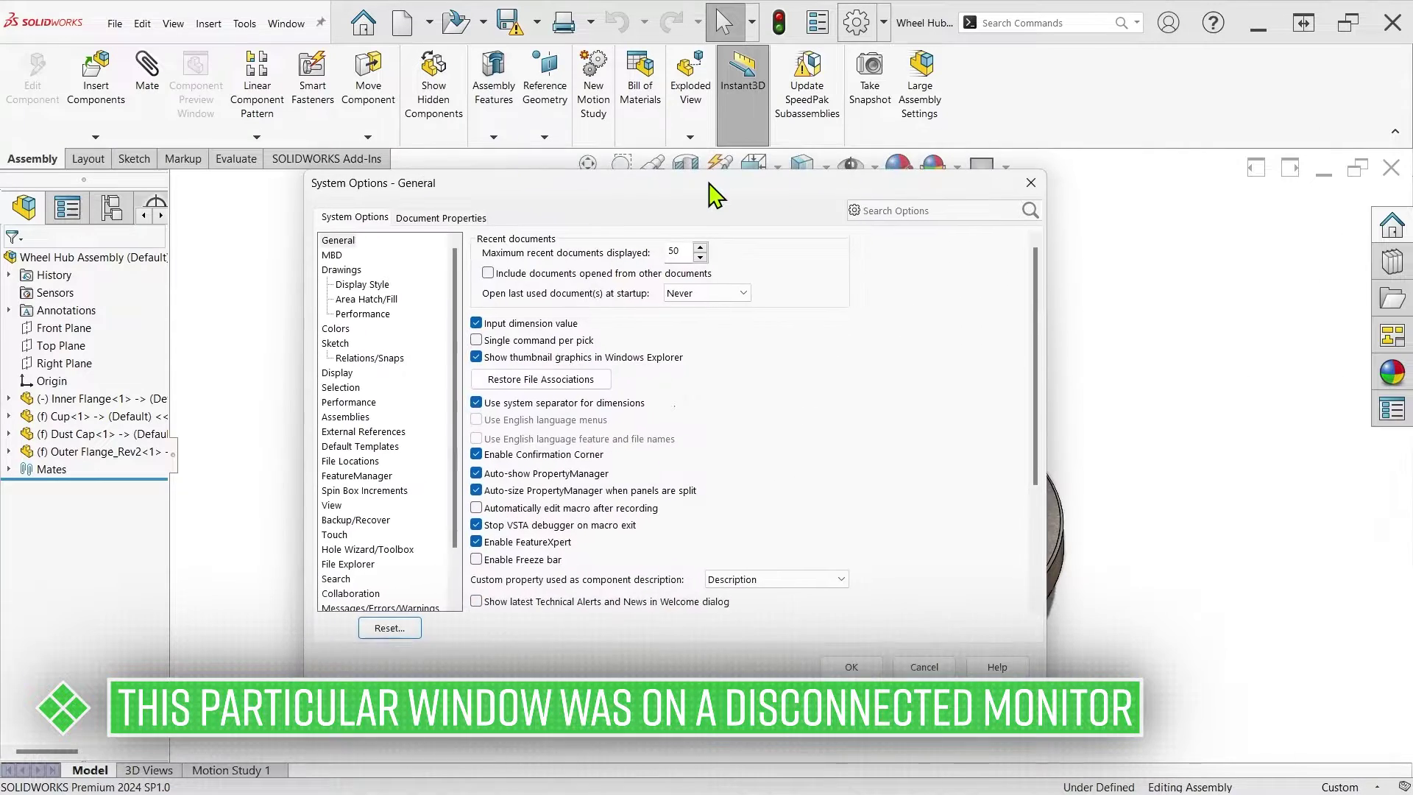
pyautogui.moveTo(709, 185); pyautogui.dragTo(707, 178)
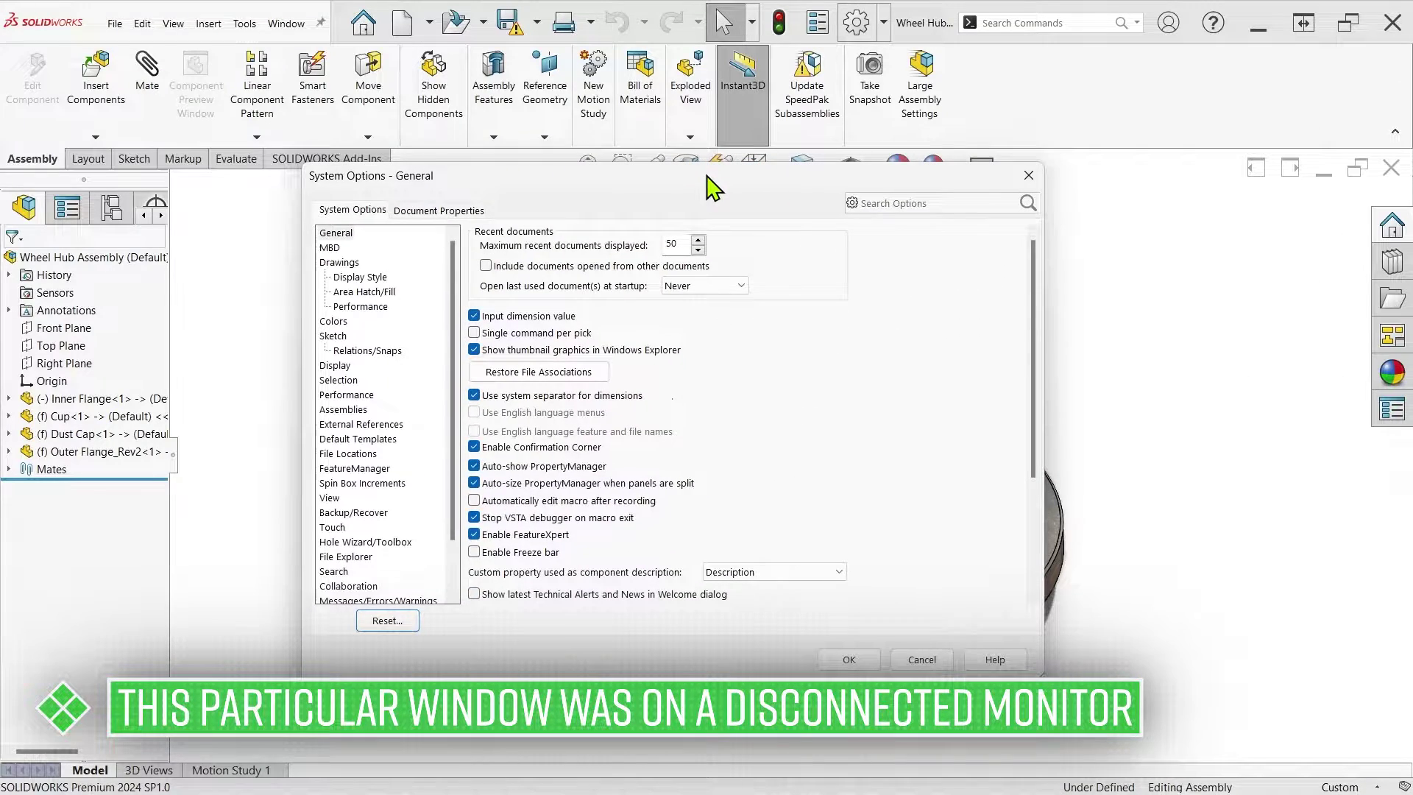
pyautogui.click(849, 660)
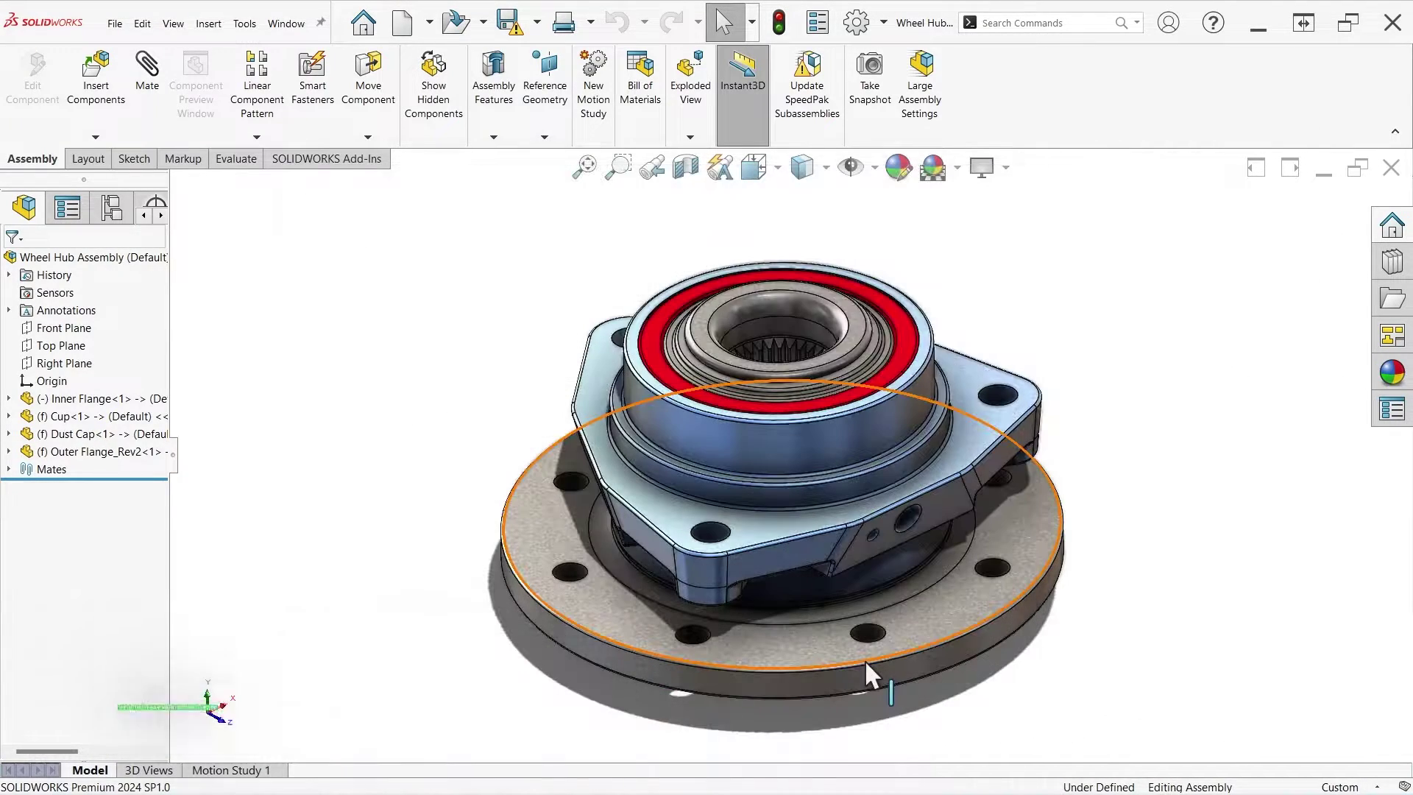
pyautogui.click(854, 24)
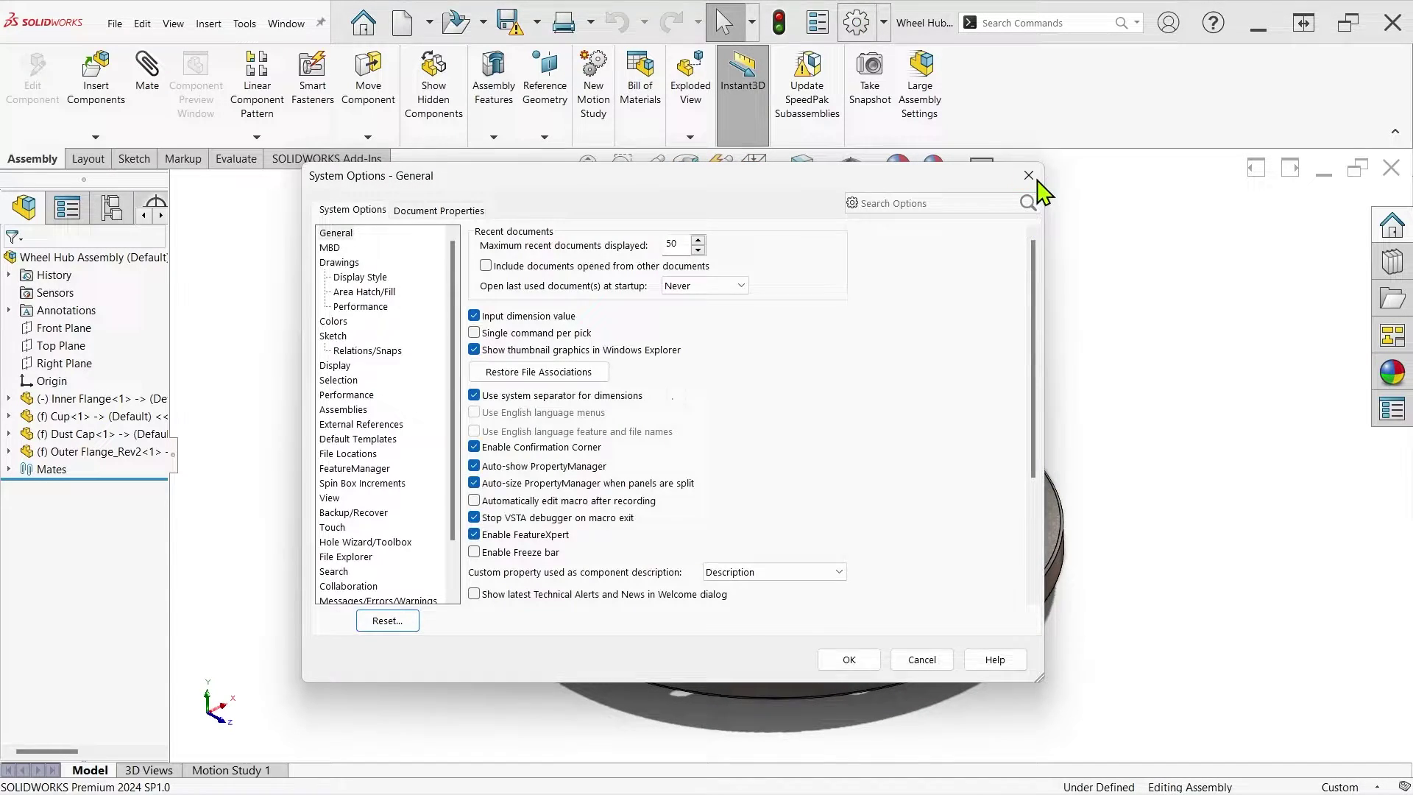
pyautogui.click(1030, 177)
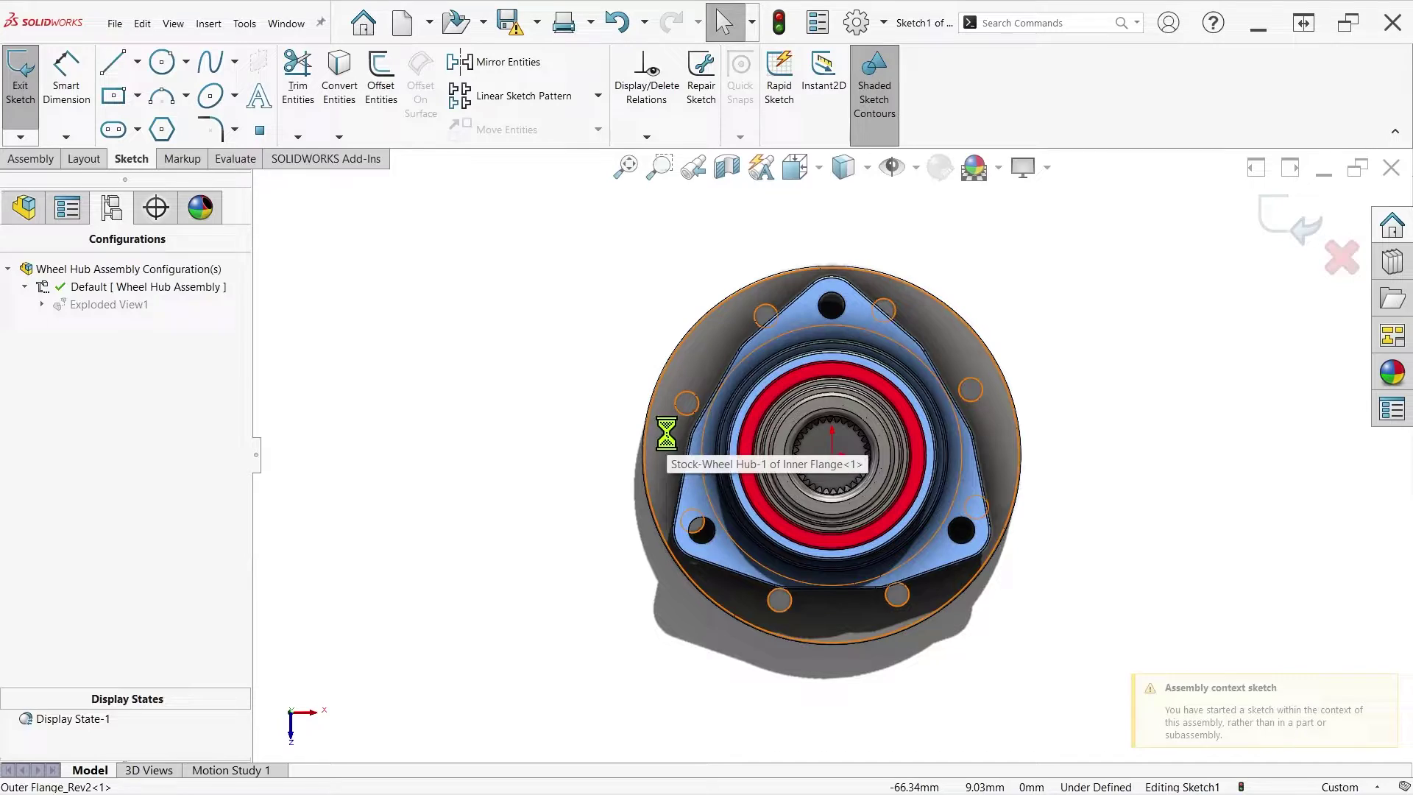
# Step: Draw a vertical and a horizontal line, then discard the sketch changes and exit
pyautogui.press('l')
pyautogui.click(404, 280)
pyautogui.click(404, 465)
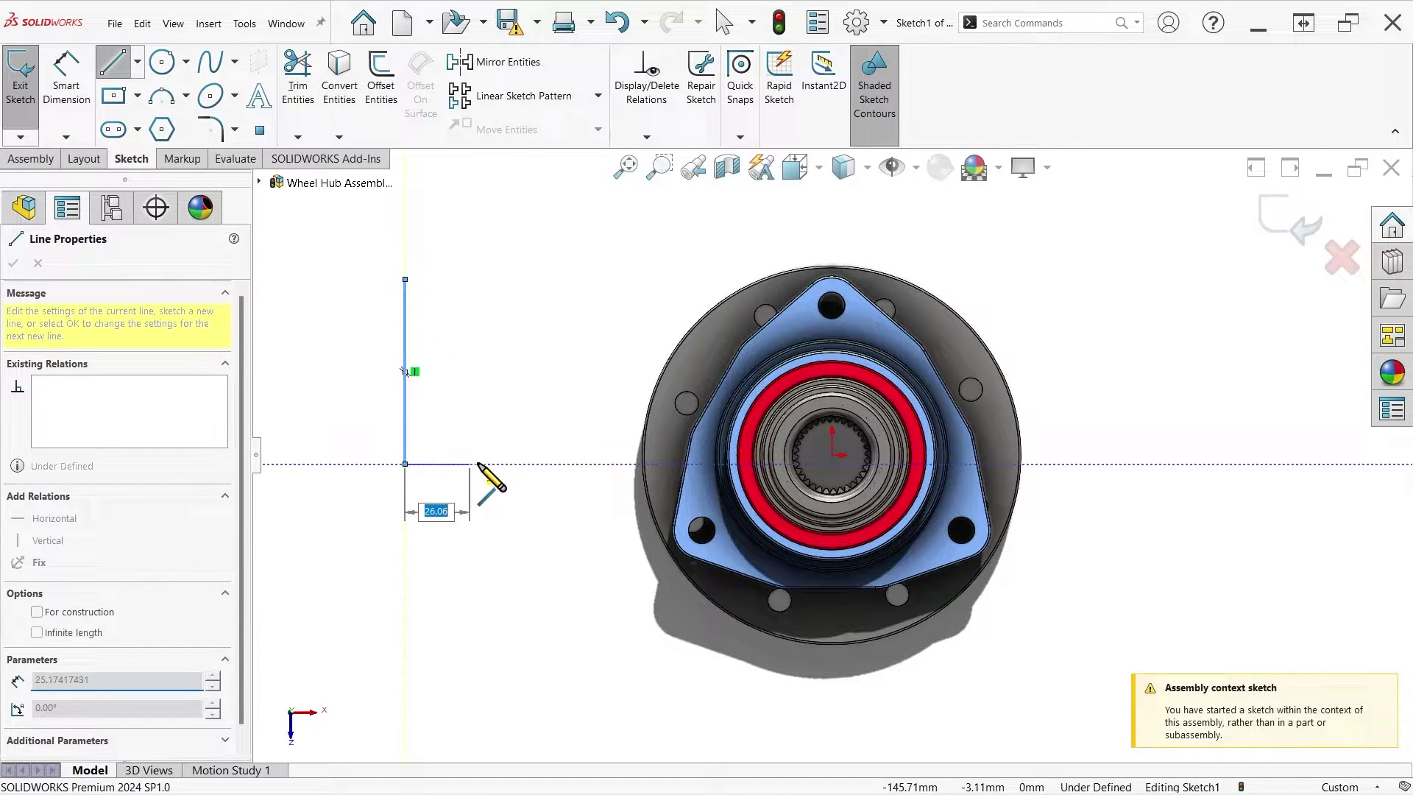
pyautogui.click(517, 464)
pyautogui.press('Escape')
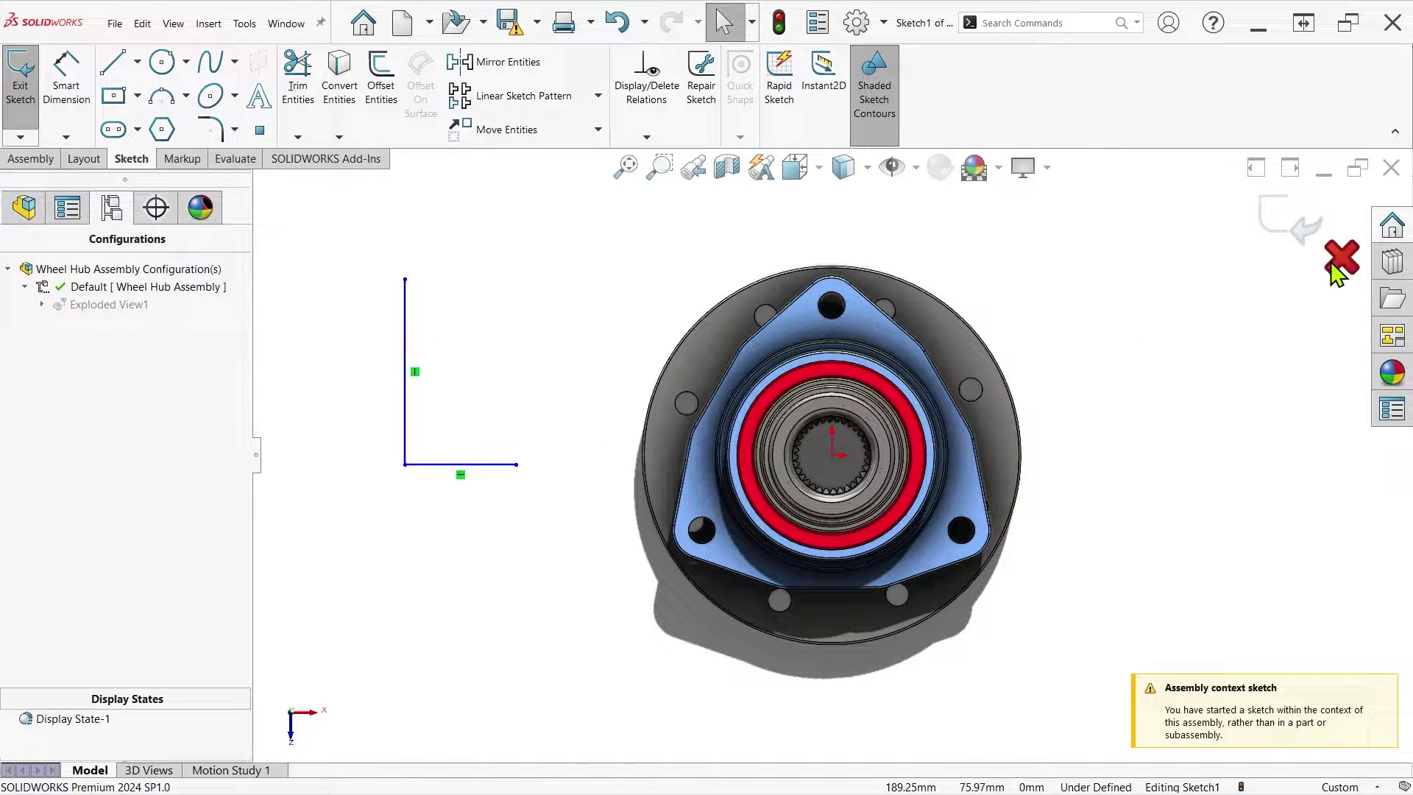
pyautogui.click(1340, 261)
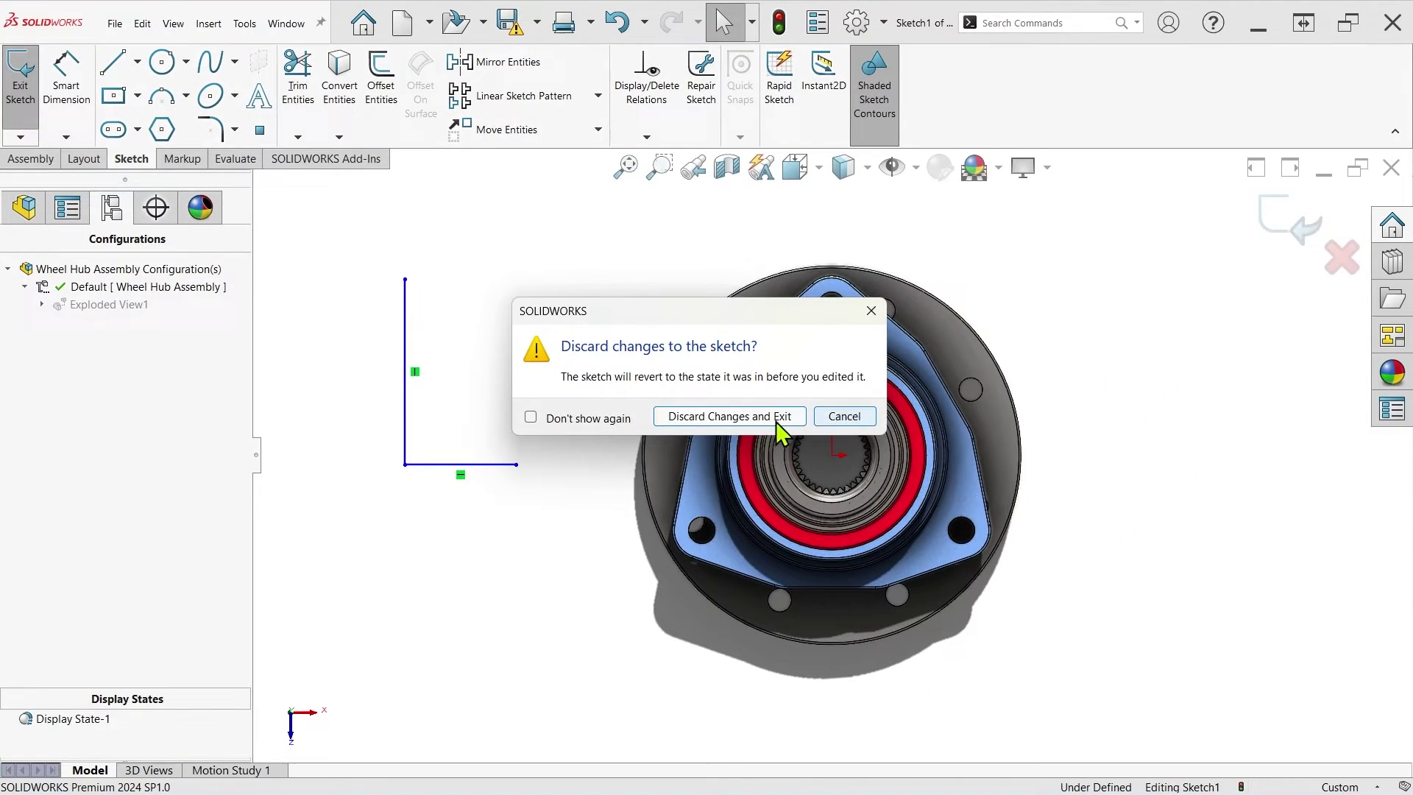
pyautogui.click(778, 421)
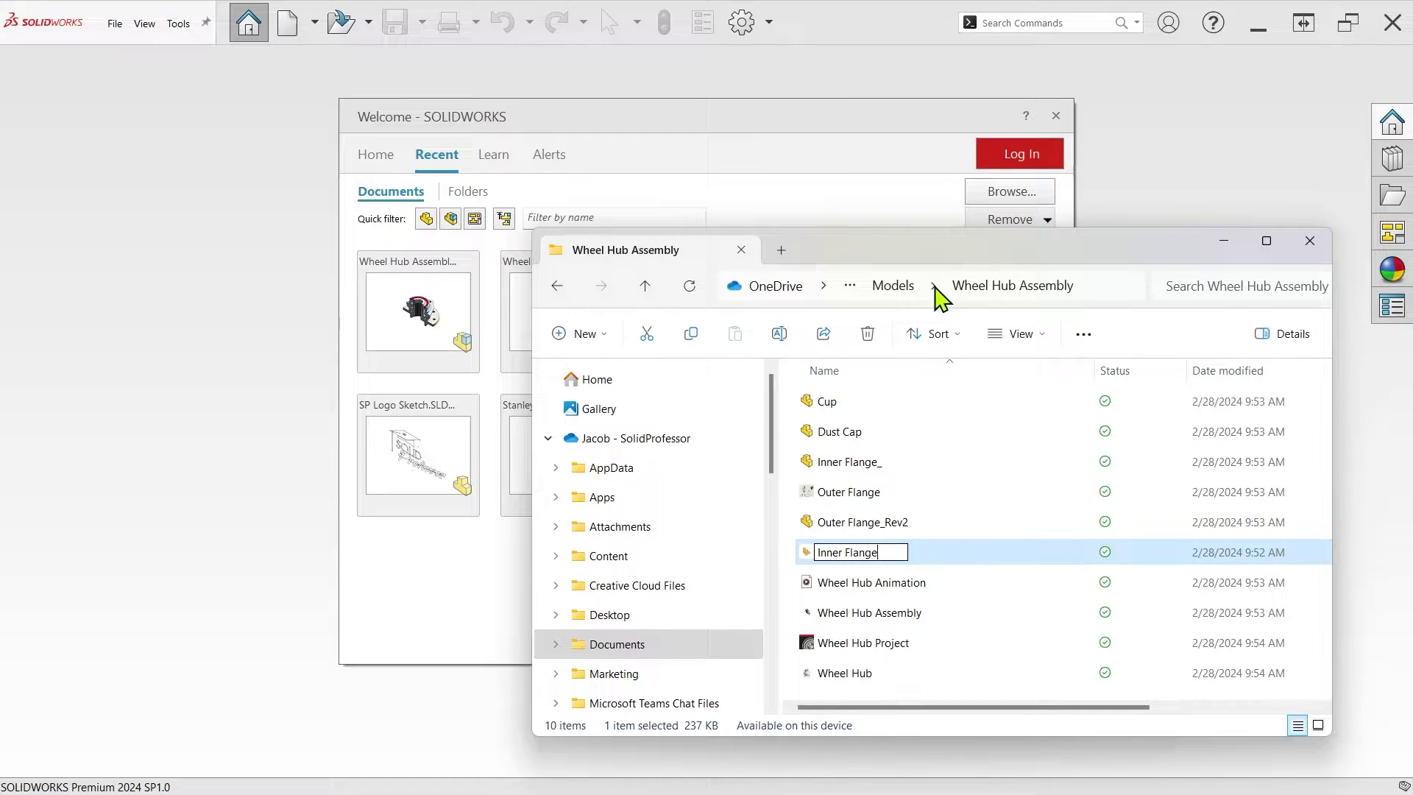
# Step: Confirm the Inner Flange rename, reopen Wheel Hub Assembly, and open the Inner Flange part
pyautogui.press('Return')
pyautogui.click(1310, 240)
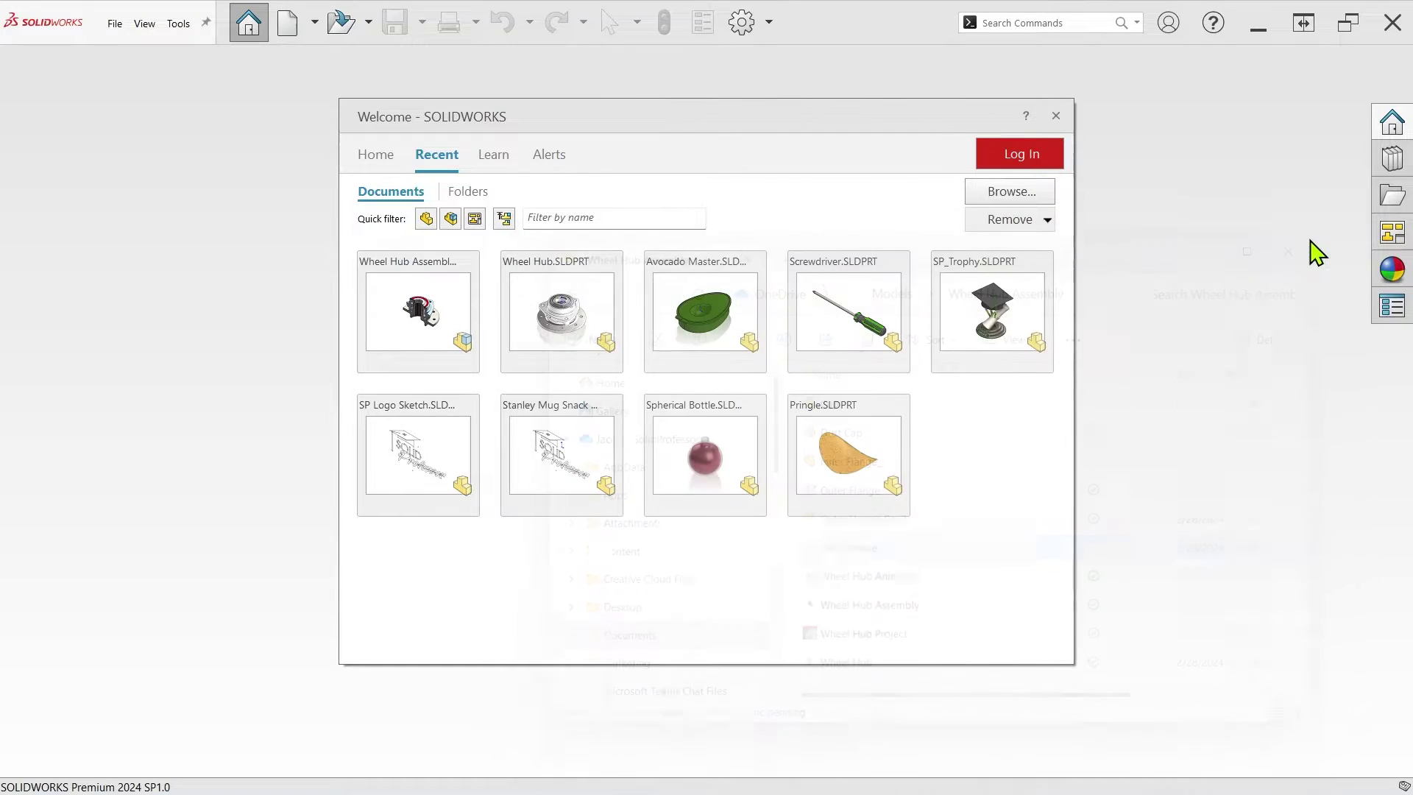
pyautogui.click(413, 319)
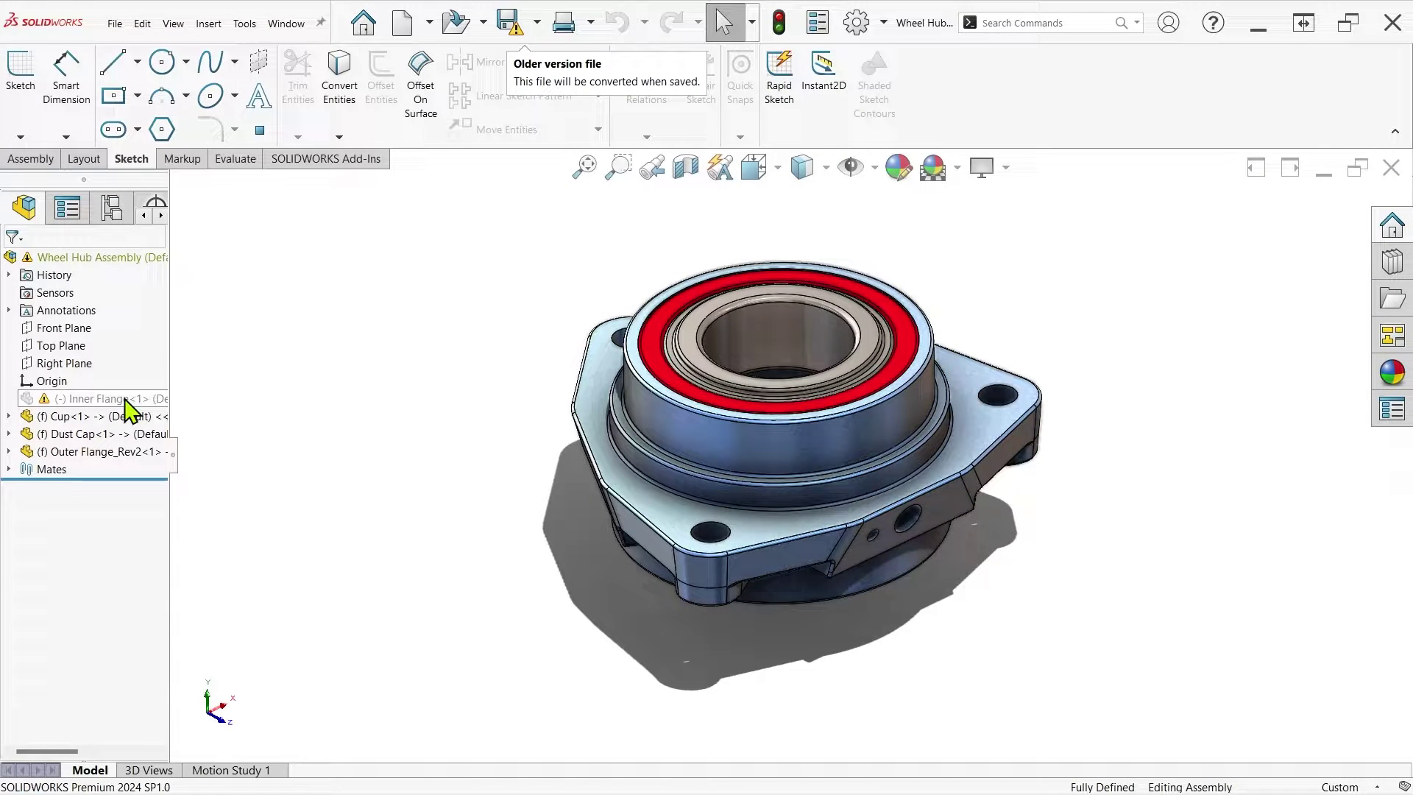
pyautogui.rightClick(106, 400)
pyautogui.click(120, 329)
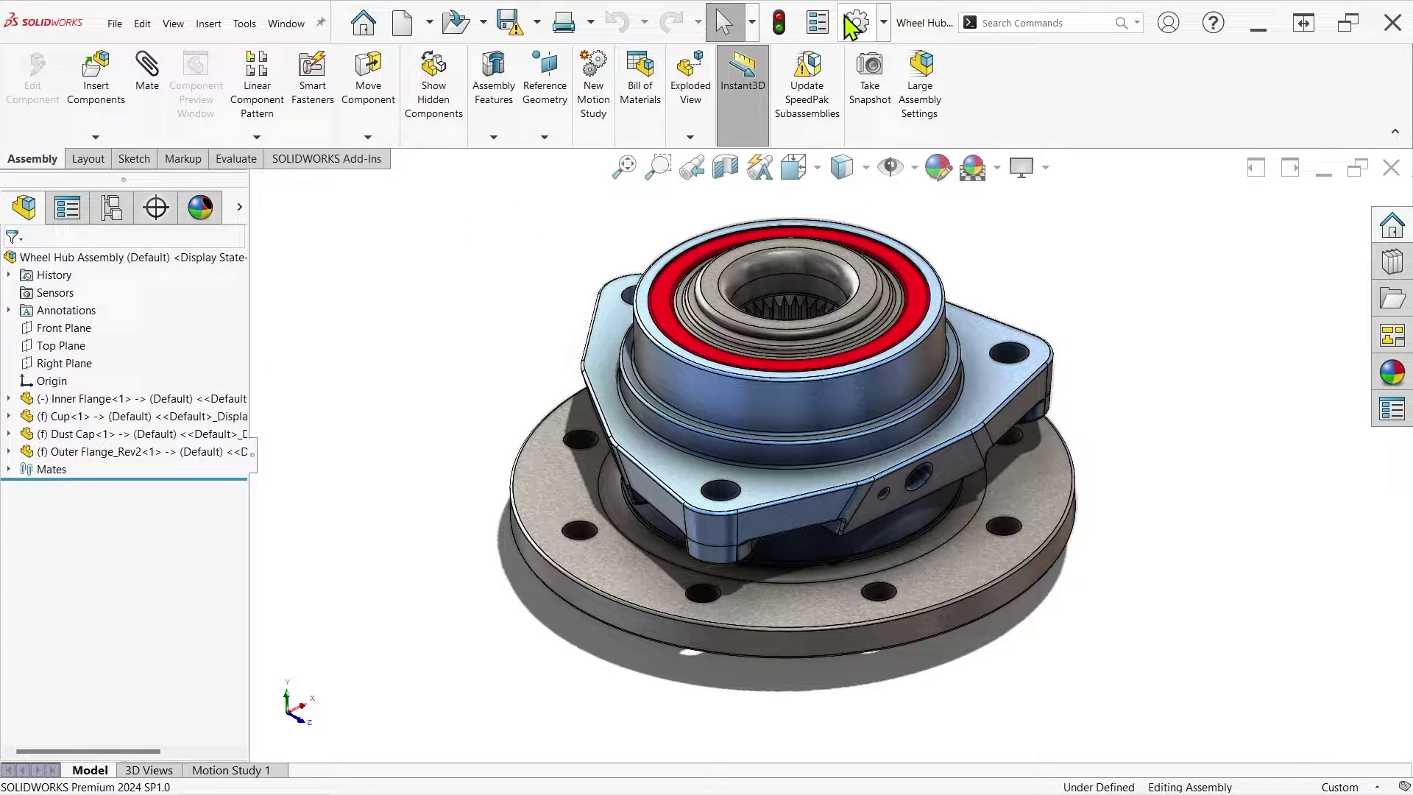
# Step: Under Dismissed Messages, re-enable the non-matching internal ID, delete-items and Open Summary messages
pyautogui.click(848, 21)
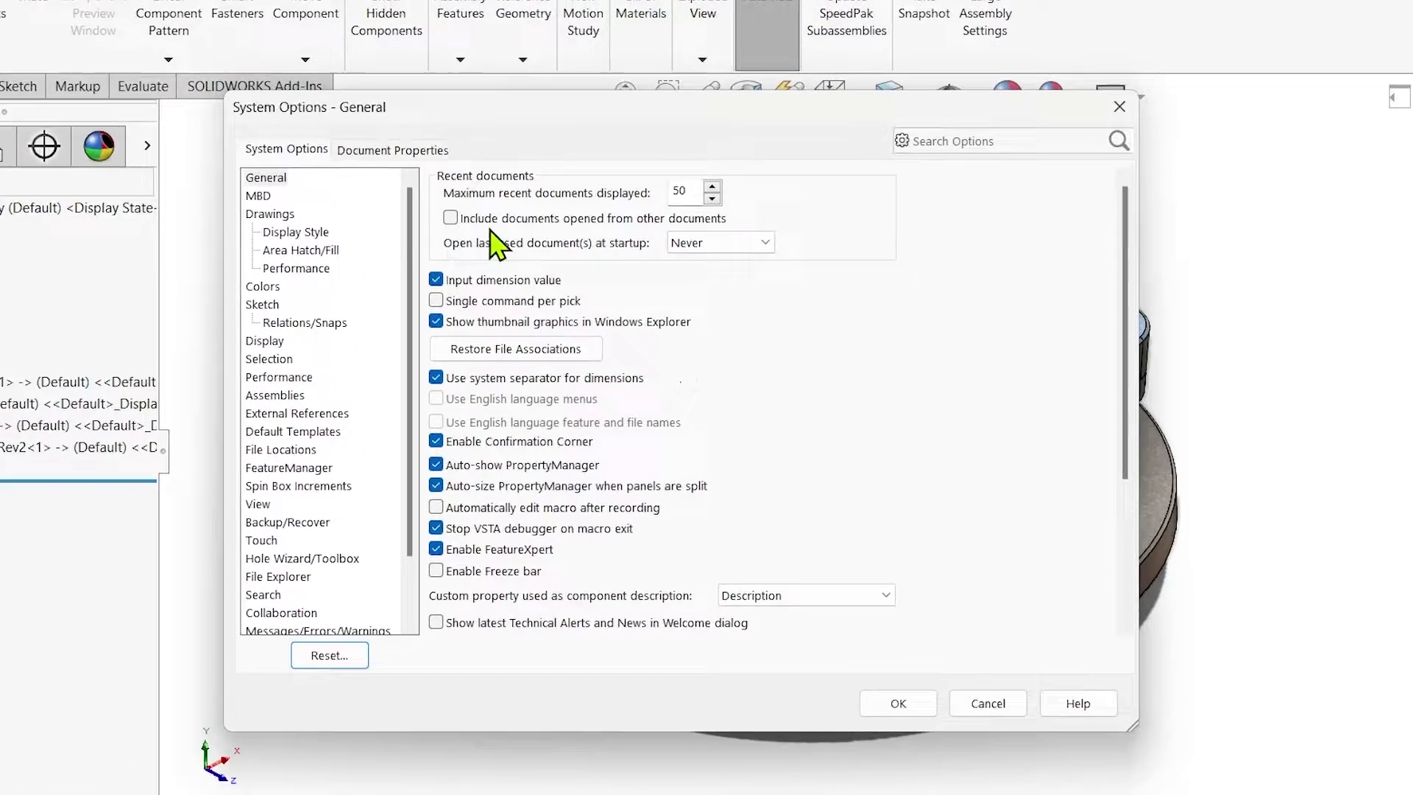
pyautogui.moveTo(407, 286); pyautogui.dragTo(407, 380)
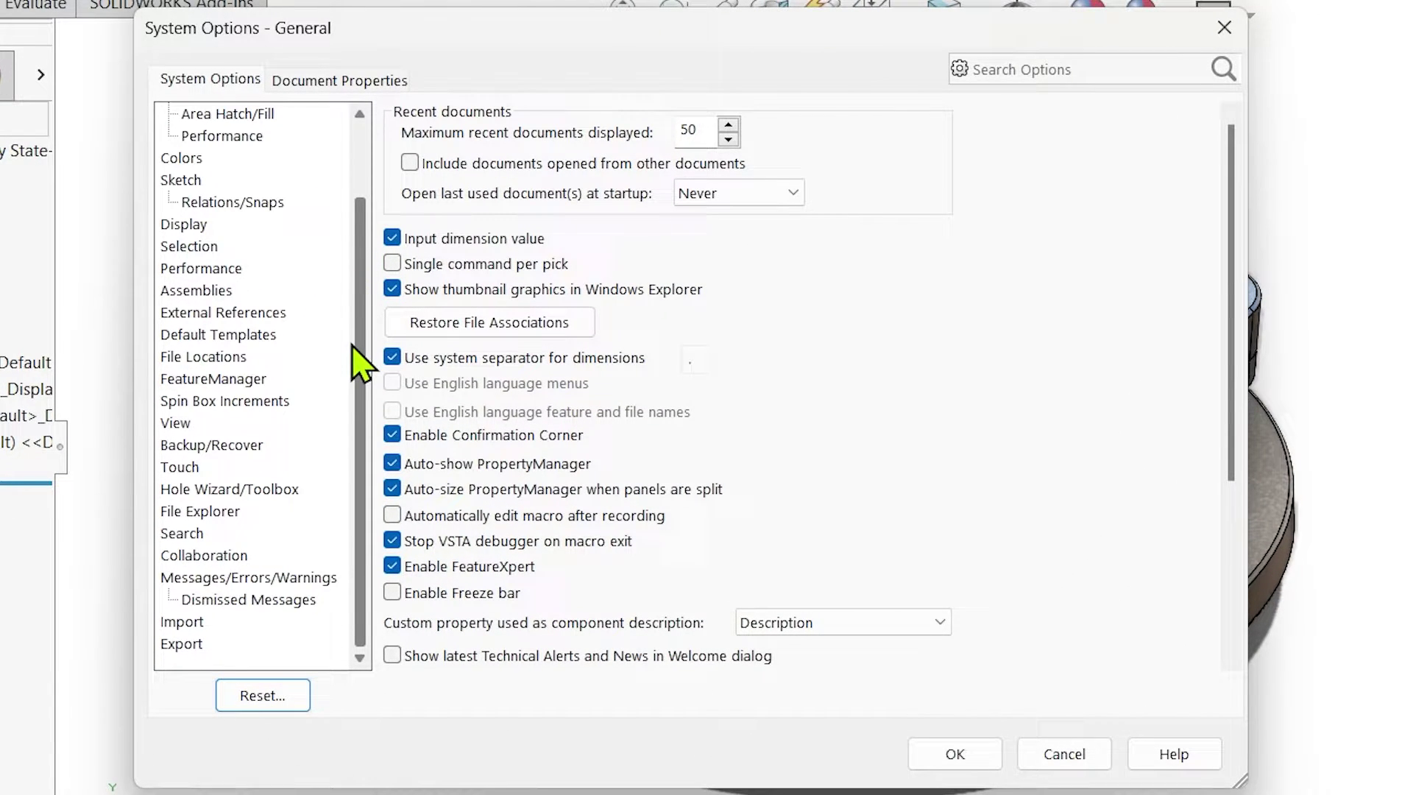
pyautogui.click(250, 600)
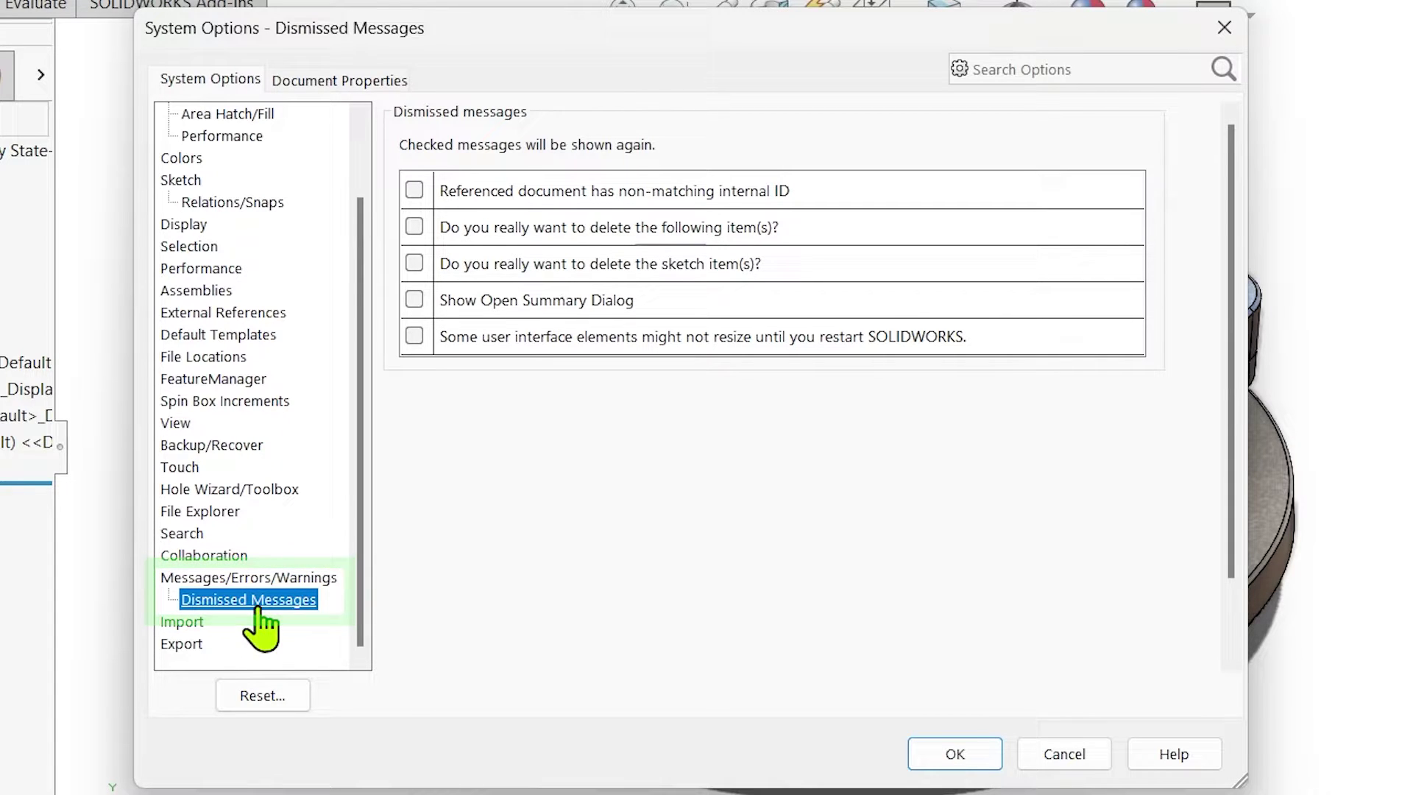
pyautogui.click(415, 190)
pyautogui.click(414, 227)
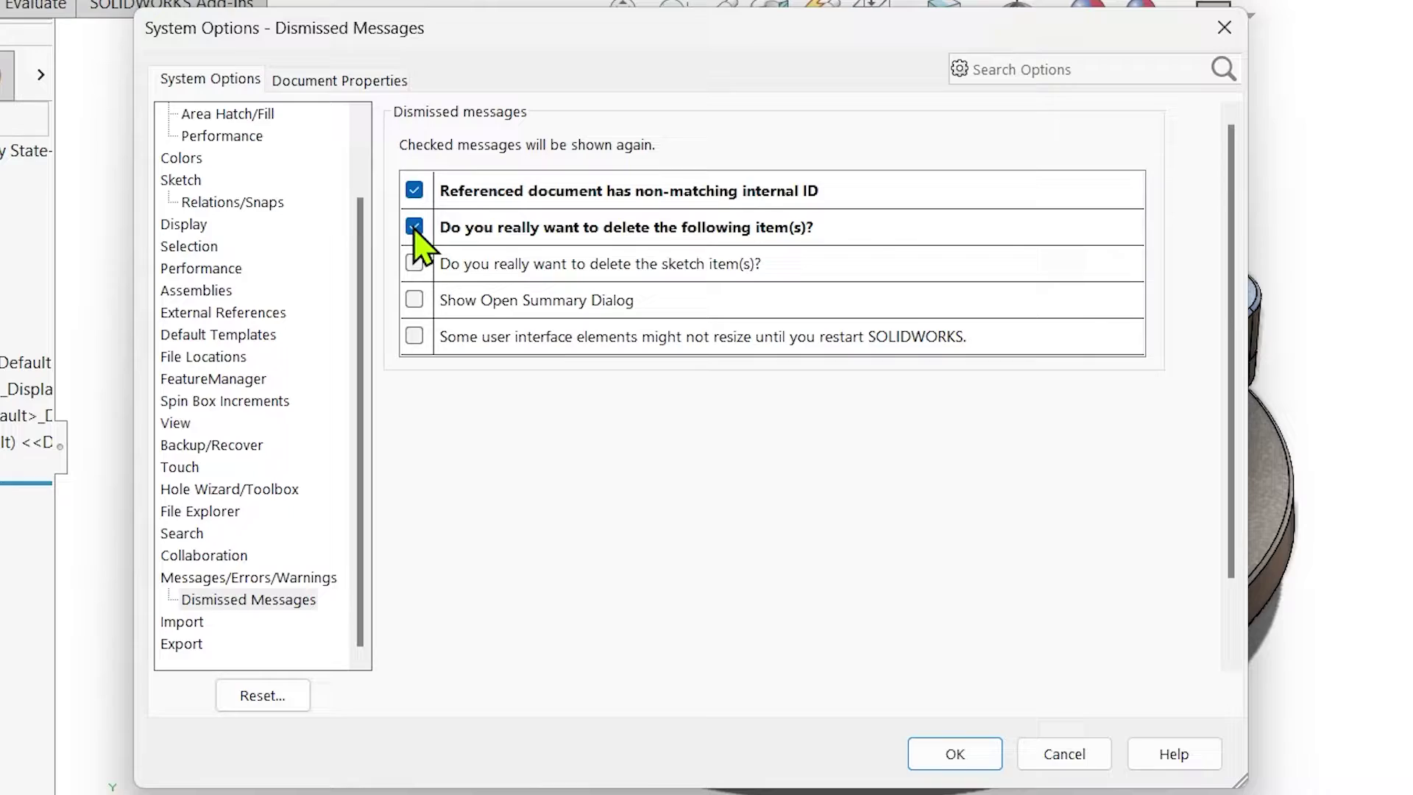
pyautogui.click(415, 299)
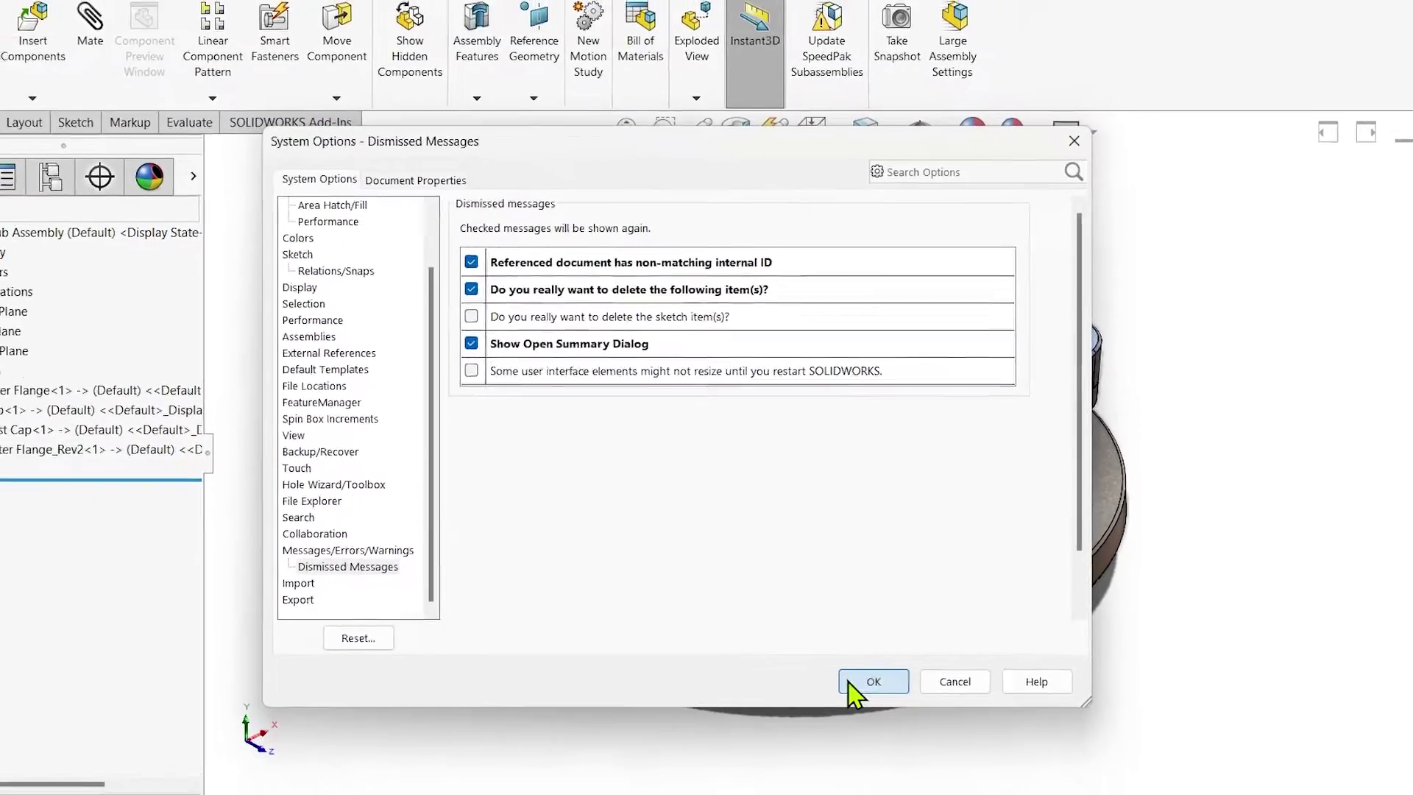
pyautogui.click(954, 754)
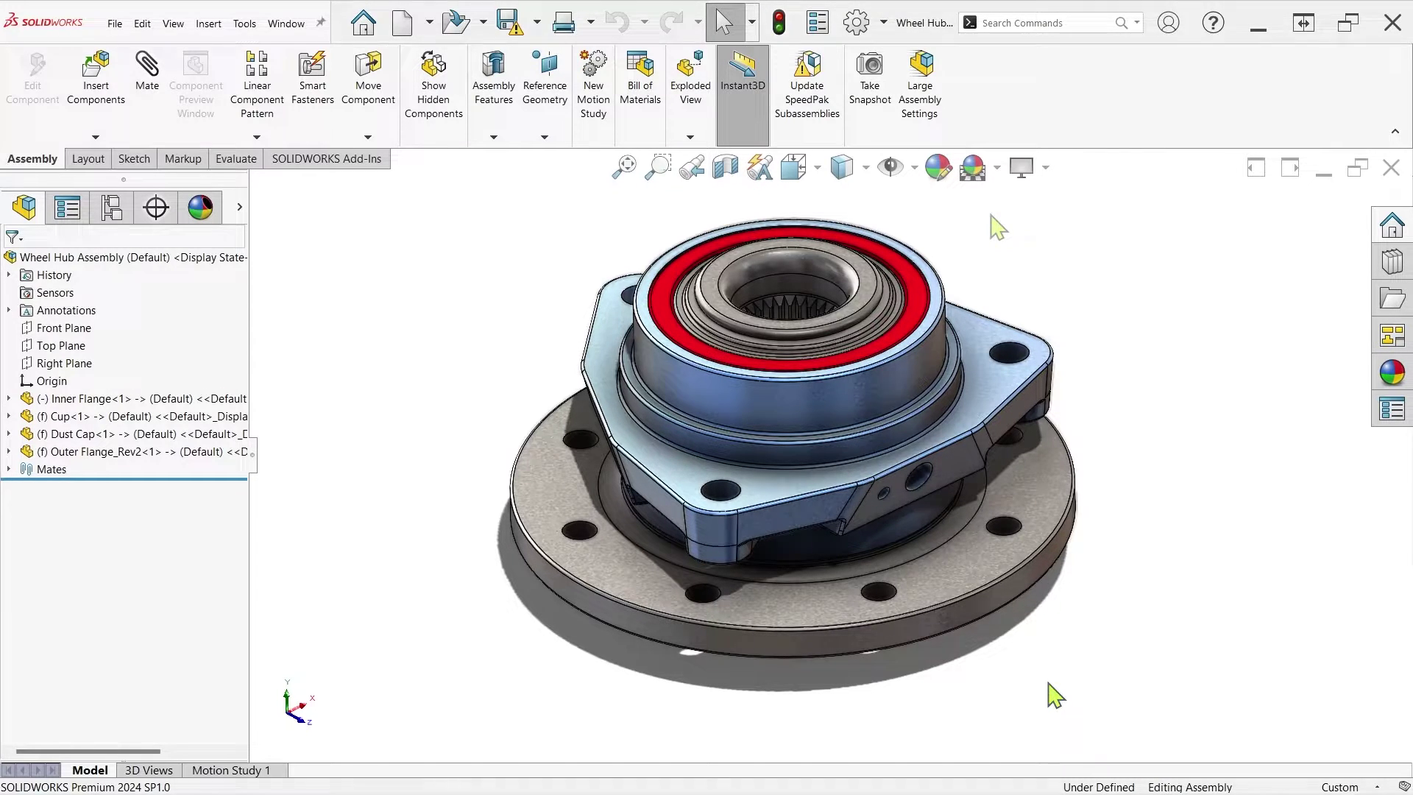
# Step: Confirm System Options twice, then orbit and pan the wheel hub to view its underside
pyautogui.click(857, 26)
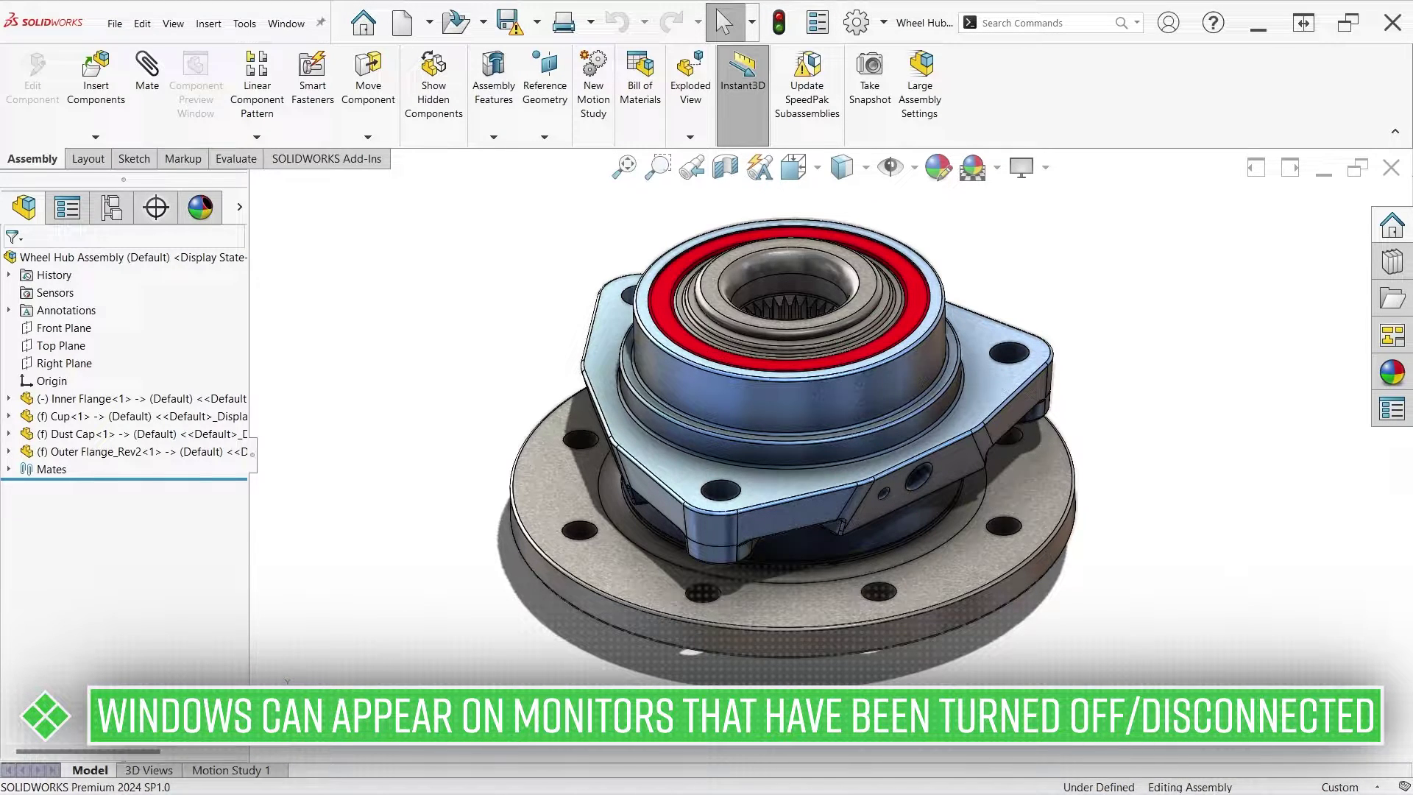
pyautogui.click(857, 26)
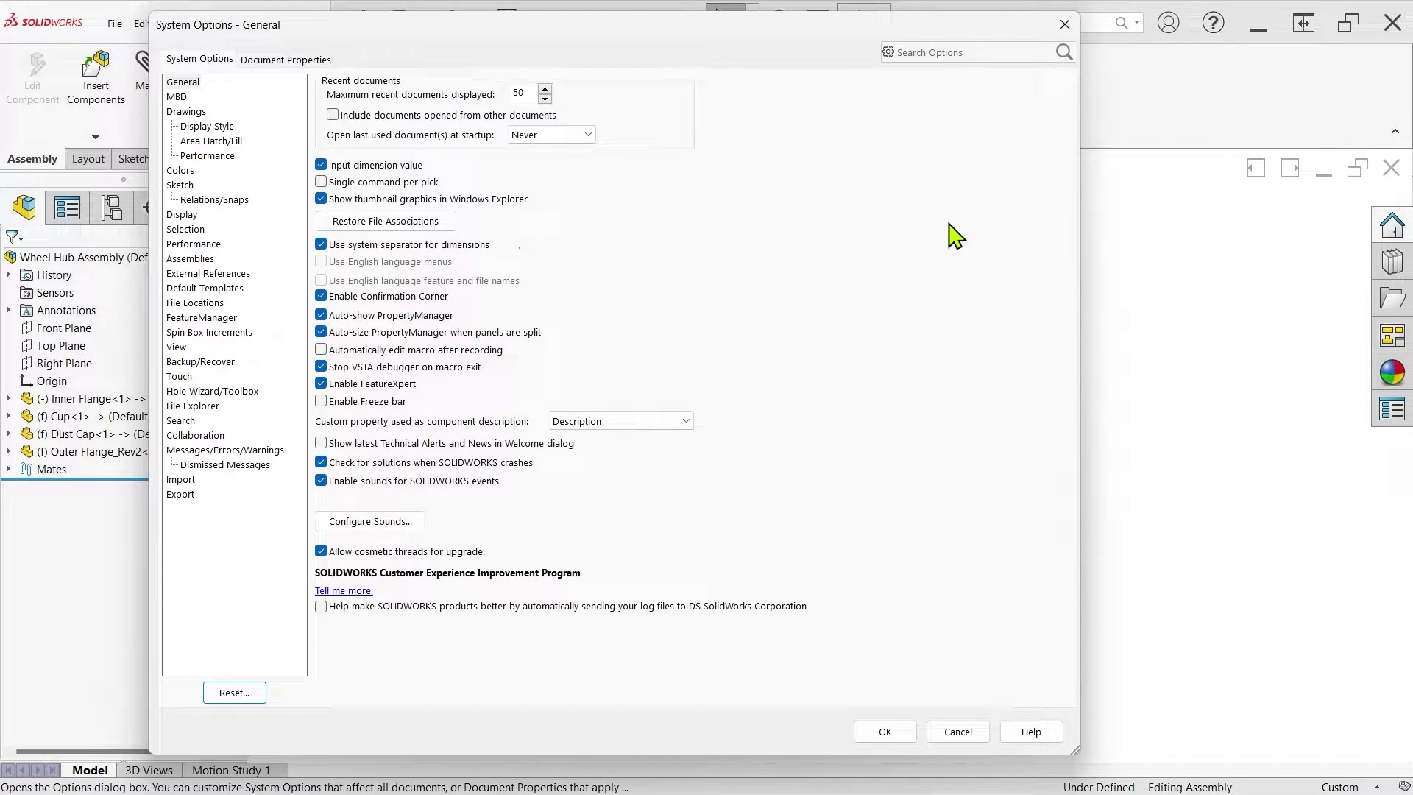
pyautogui.click(886, 731)
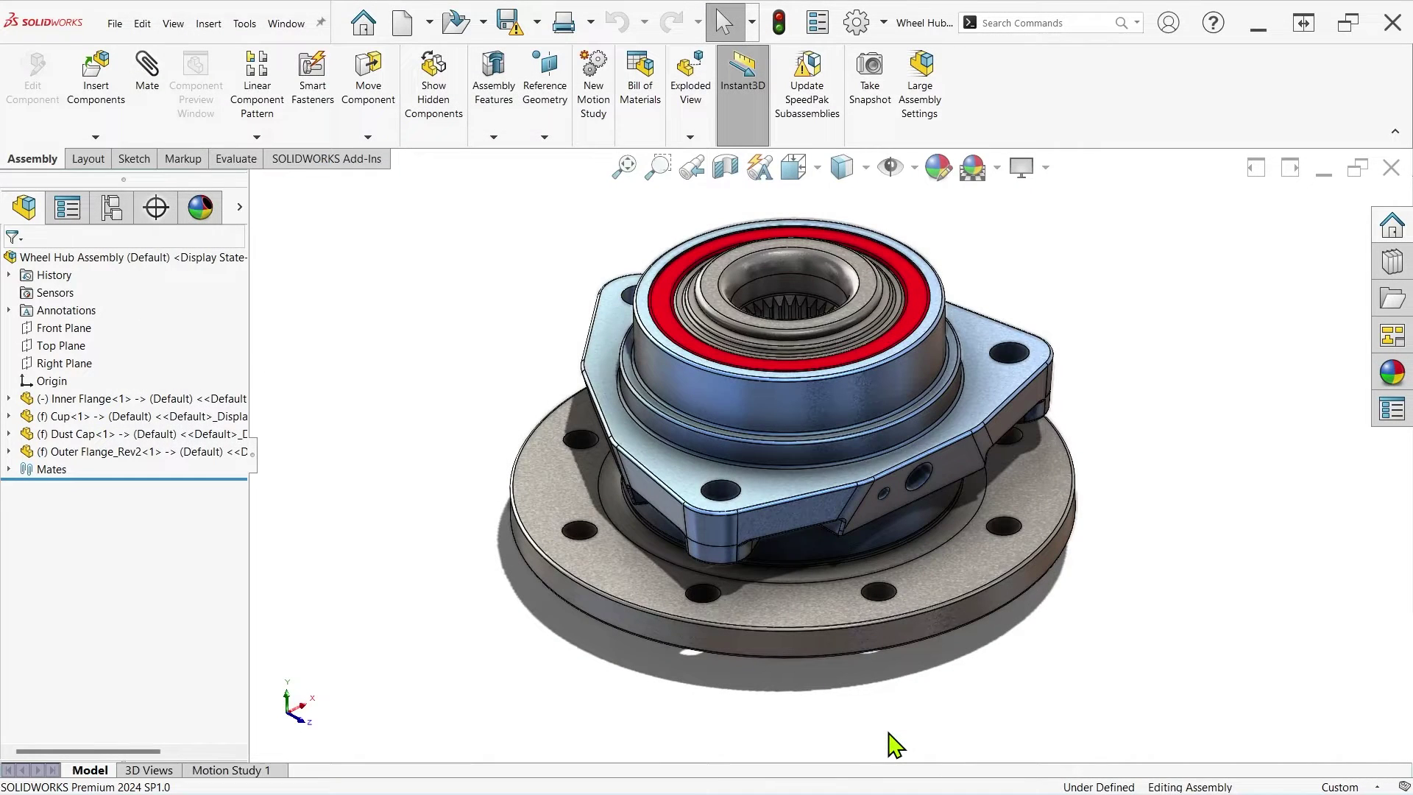
pyautogui.click(866, 31)
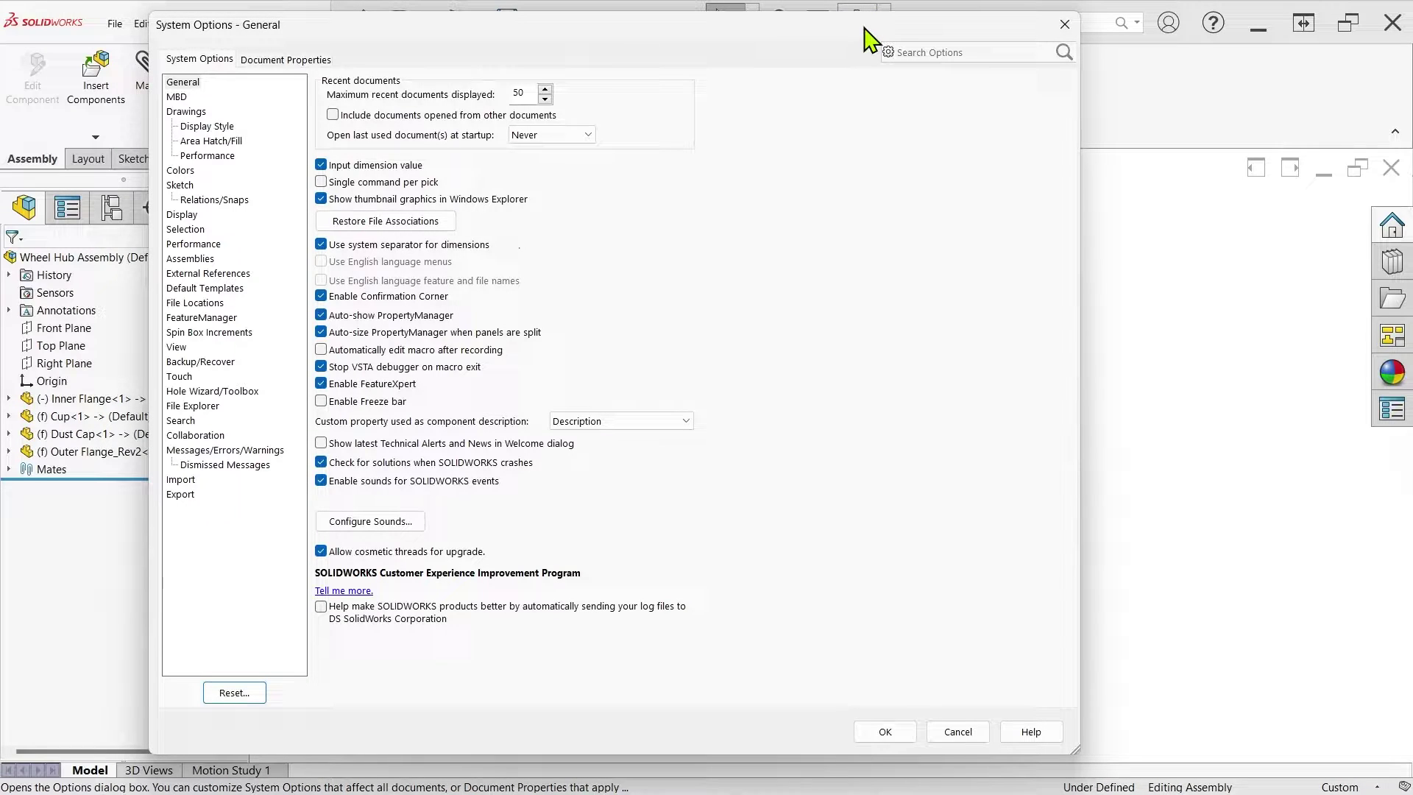
pyautogui.click(885, 732)
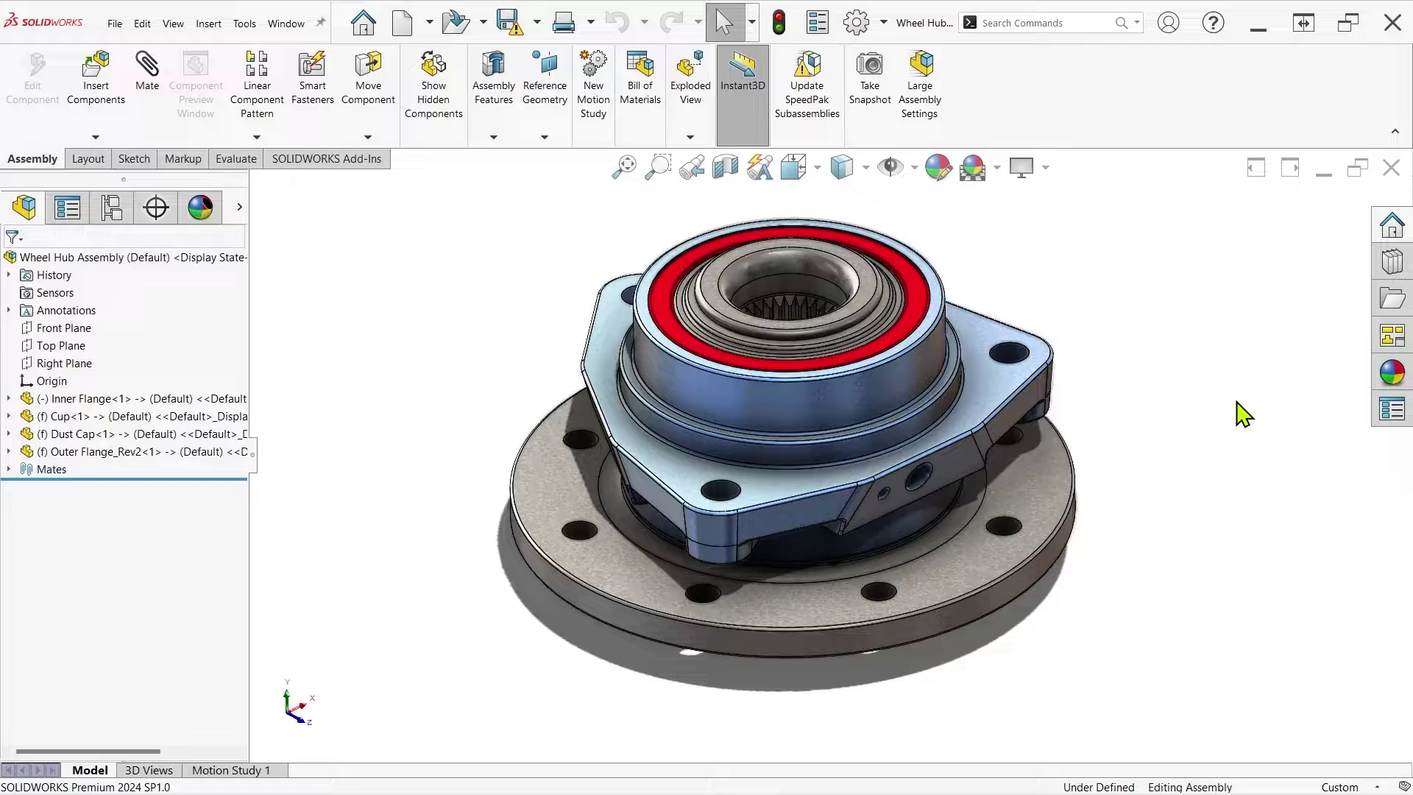
pyautogui.moveTo(1249, 415); pyautogui.dragTo(678, 512, button='middle')
pyautogui.keyDown('ctrl'); pyautogui.moveTo(1174, 415); pyautogui.dragTo(1234, 442, button='middle'); pyautogui.keyUp('ctrl')
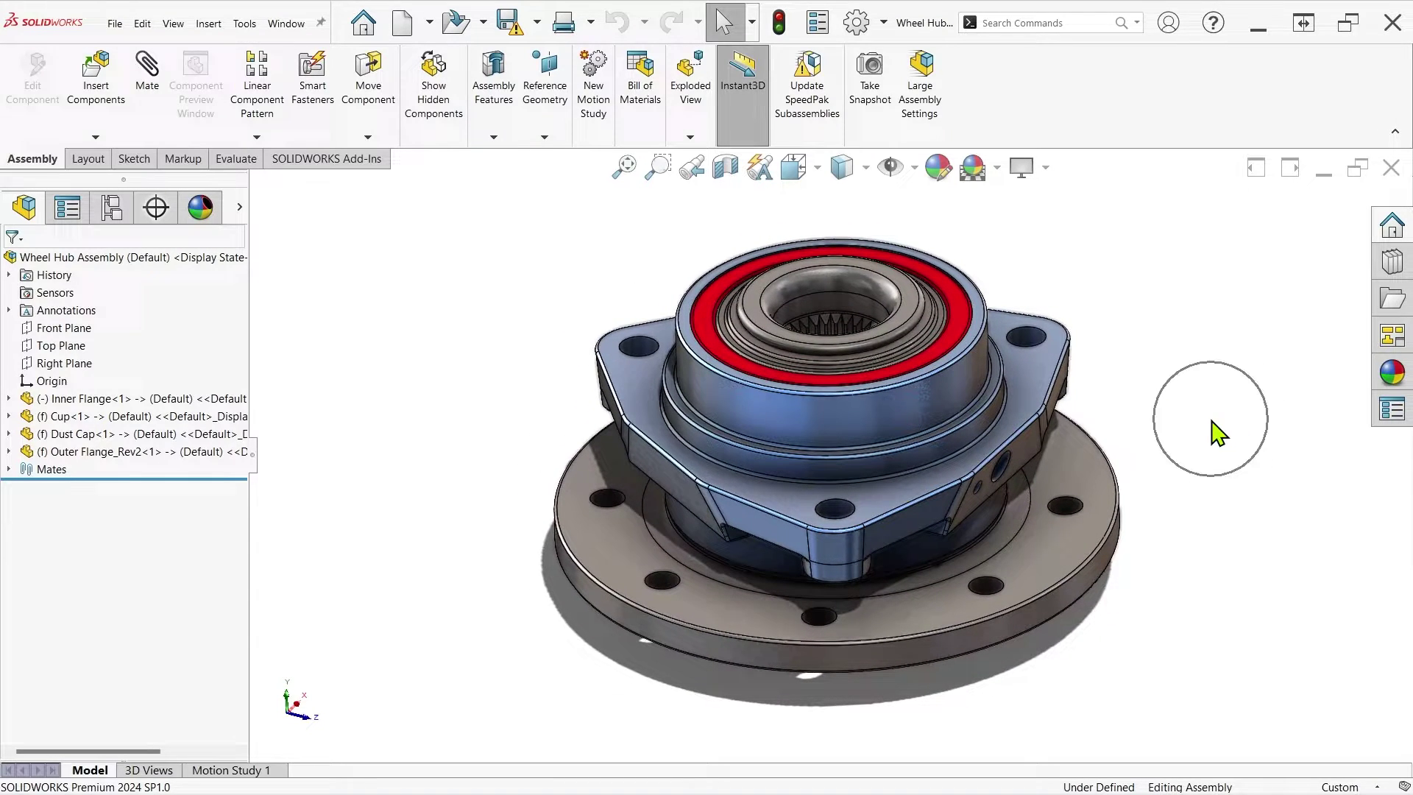
# Step: Start an exploded view and lift the Dust Cap upward along Y
pyautogui.click(692, 85)
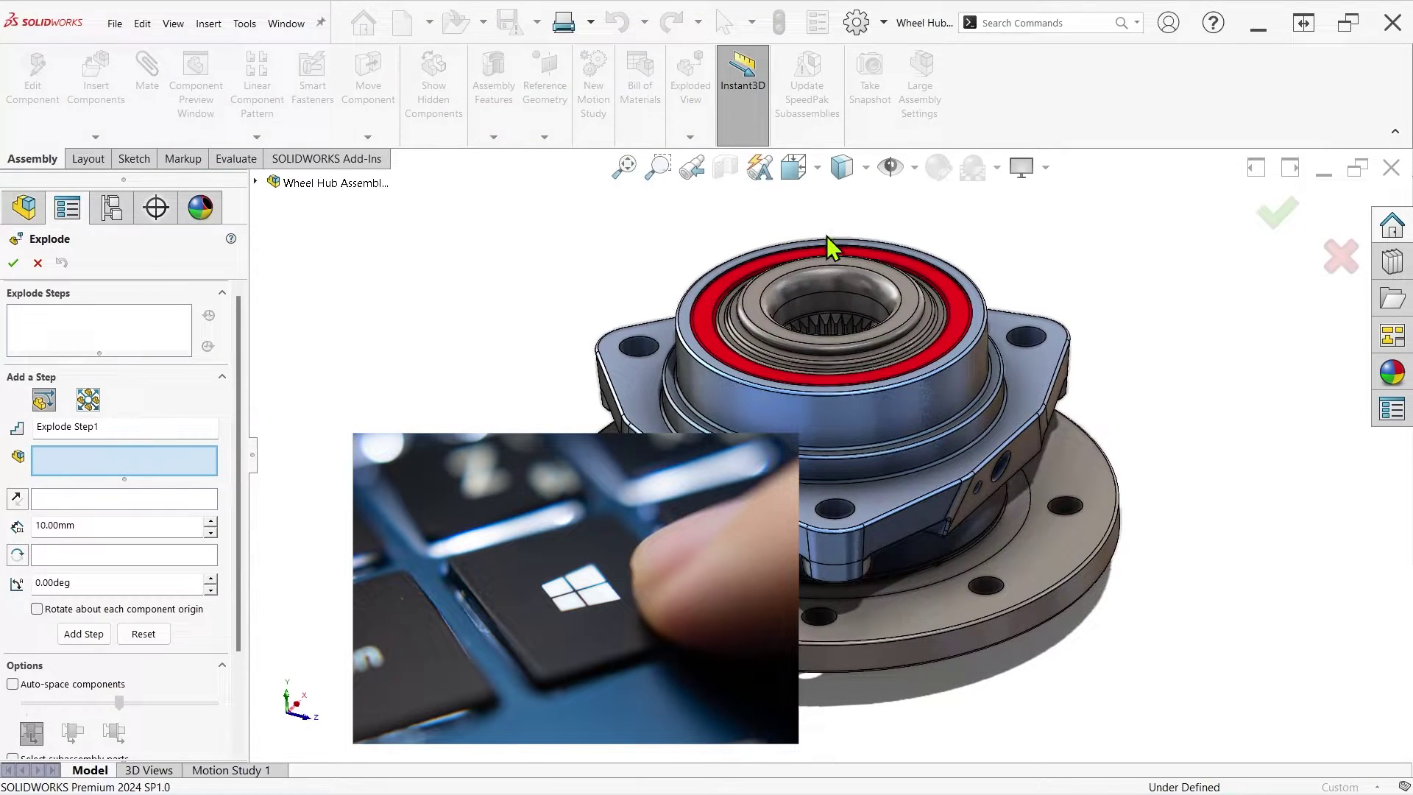
pyautogui.scroll(4, 869, 423)
pyautogui.click(889, 397)
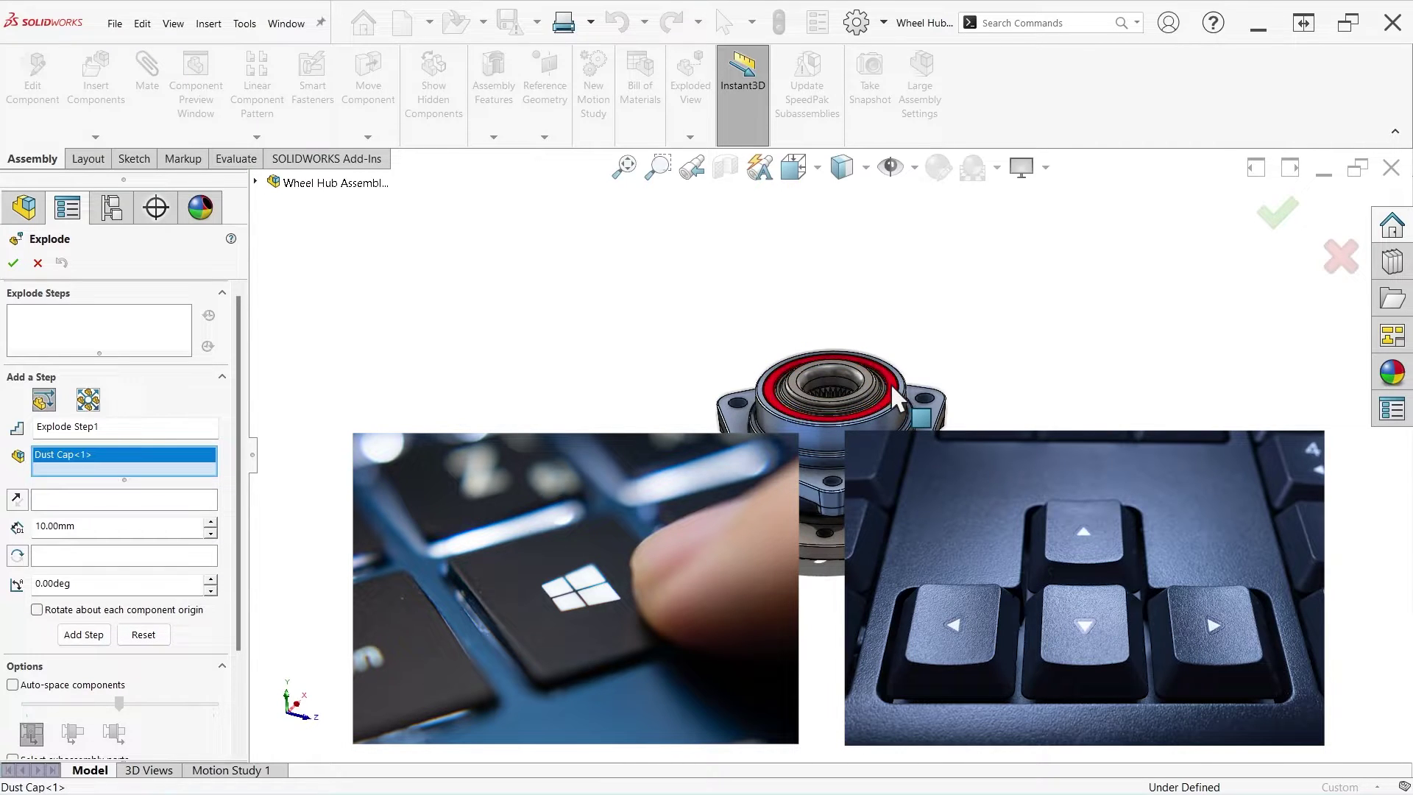
pyautogui.moveTo(839, 309); pyautogui.dragTo(838, 177)
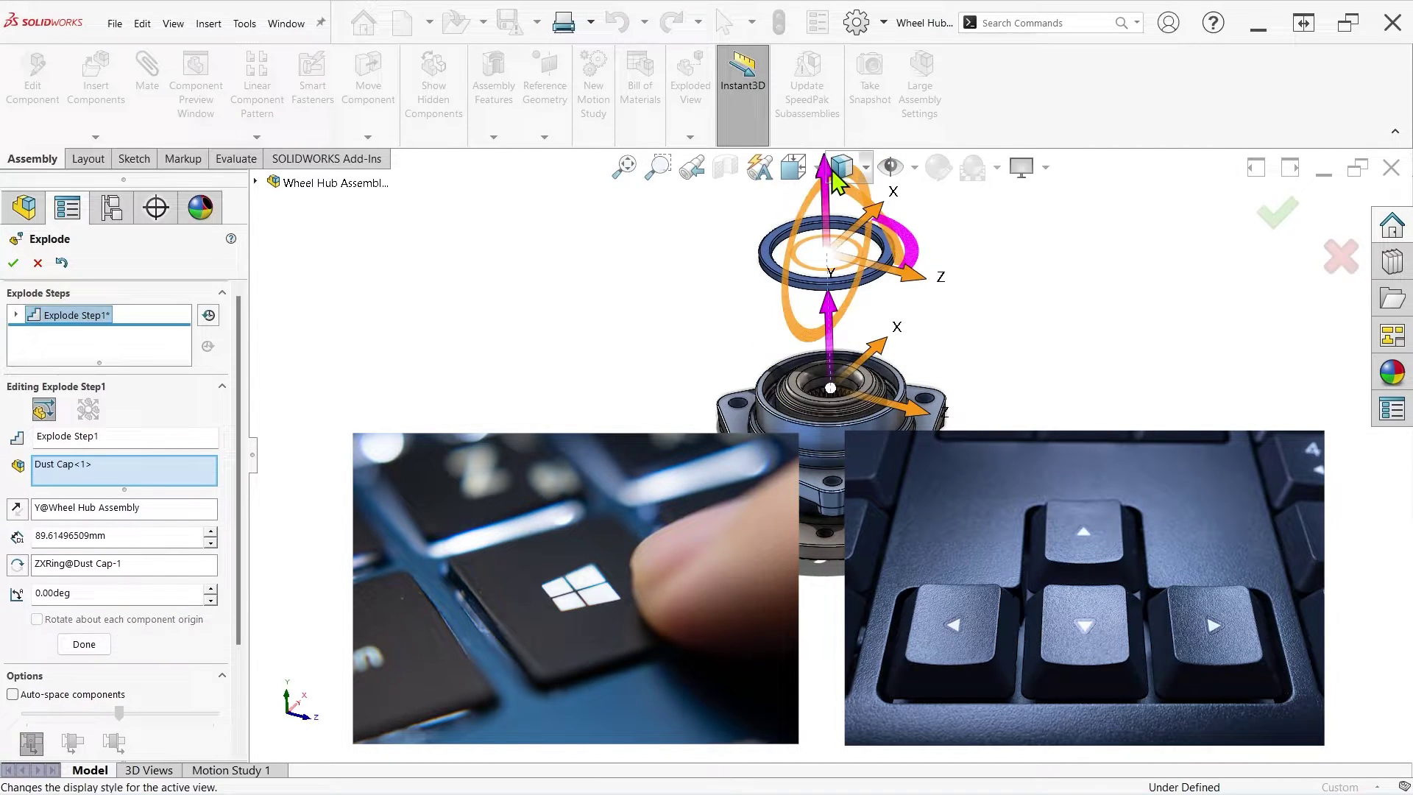
pyautogui.click(893, 334)
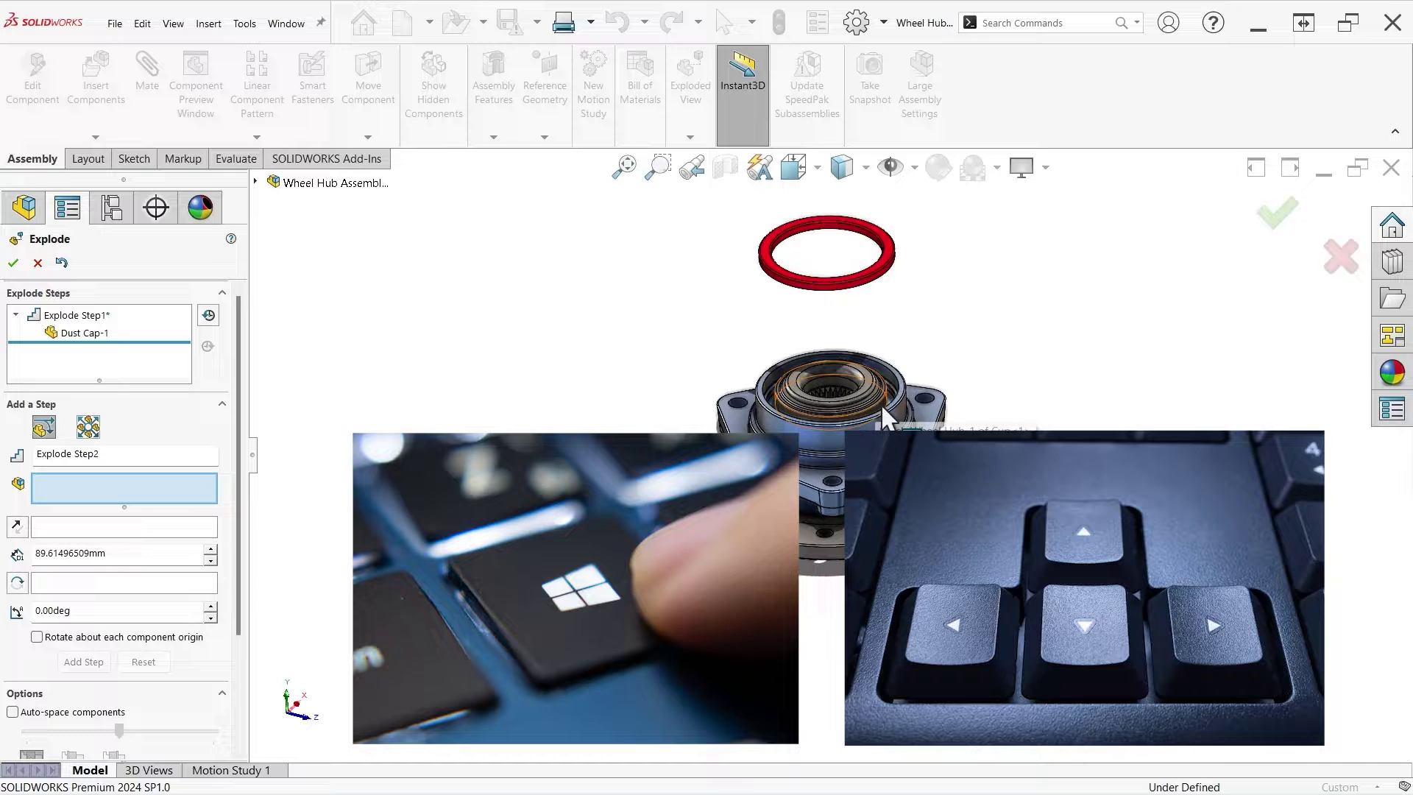
# Step: Add a second explode step lifting the bearing Cup upward above the hub
pyautogui.click(882, 404)
pyautogui.moveTo(830, 324); pyautogui.dragTo(832, 243)
pyautogui.click(926, 449)
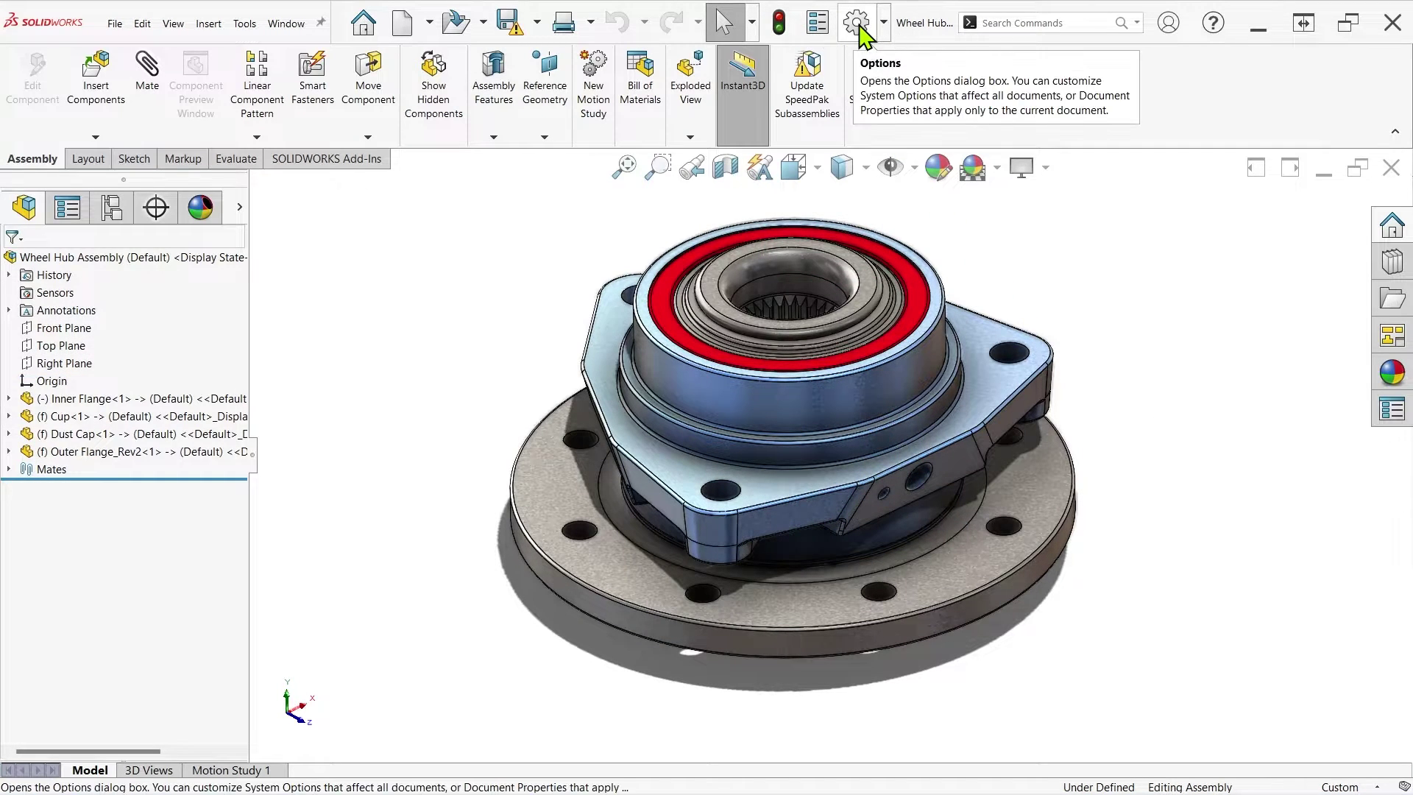
# Step: Open System Options, reposition and close it, then reopen it on the General page
pyautogui.click(857, 24)
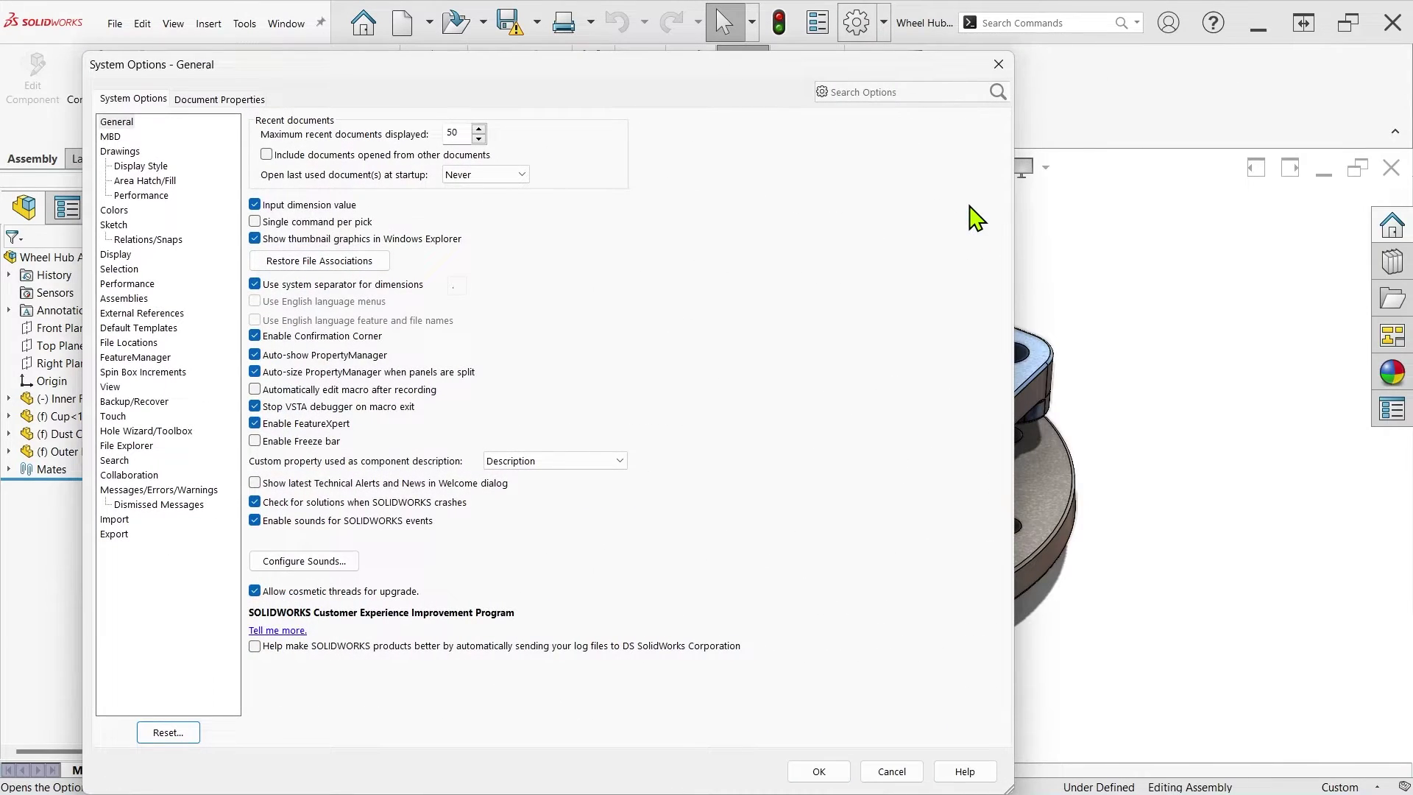
pyautogui.moveTo(892, 73); pyautogui.dragTo(958, 34)
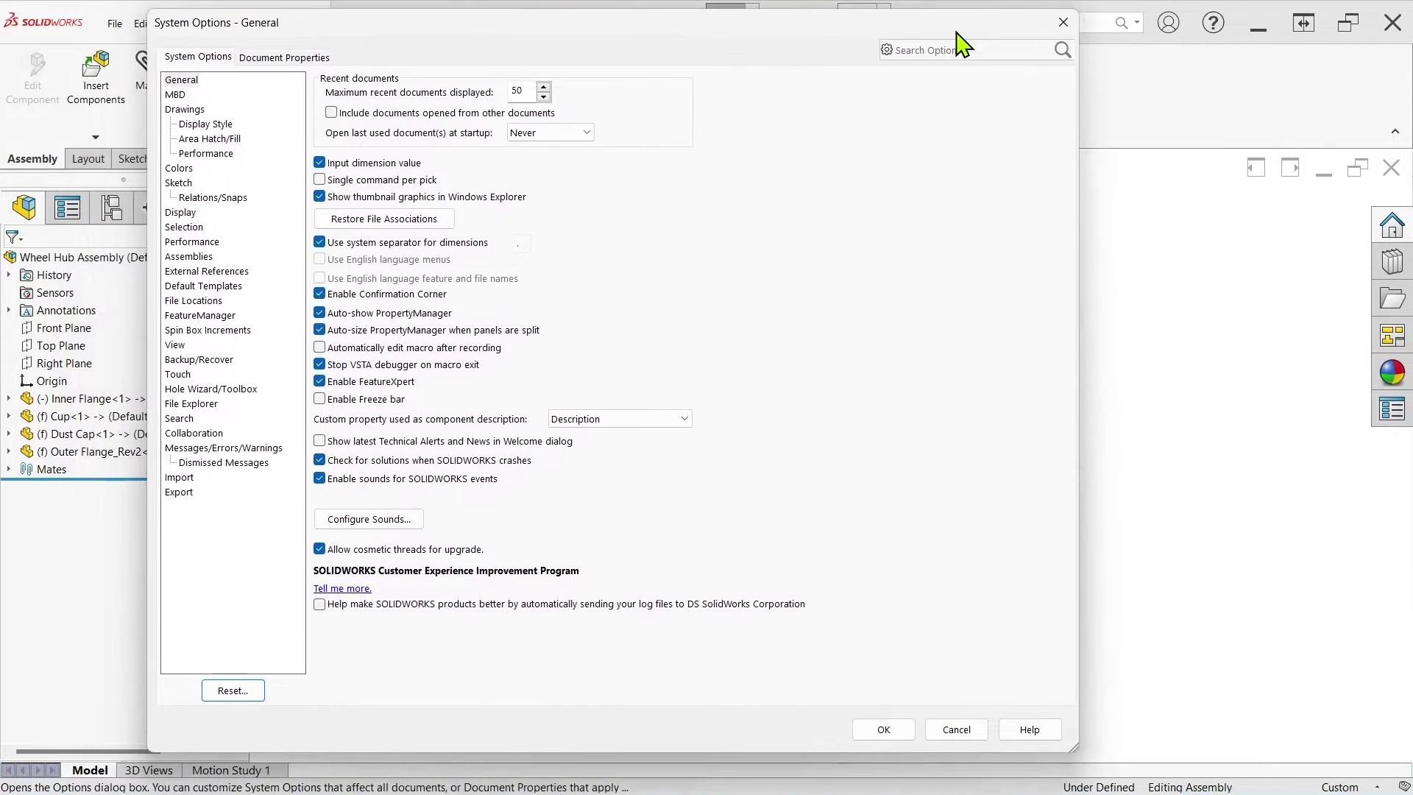
pyautogui.click(888, 729)
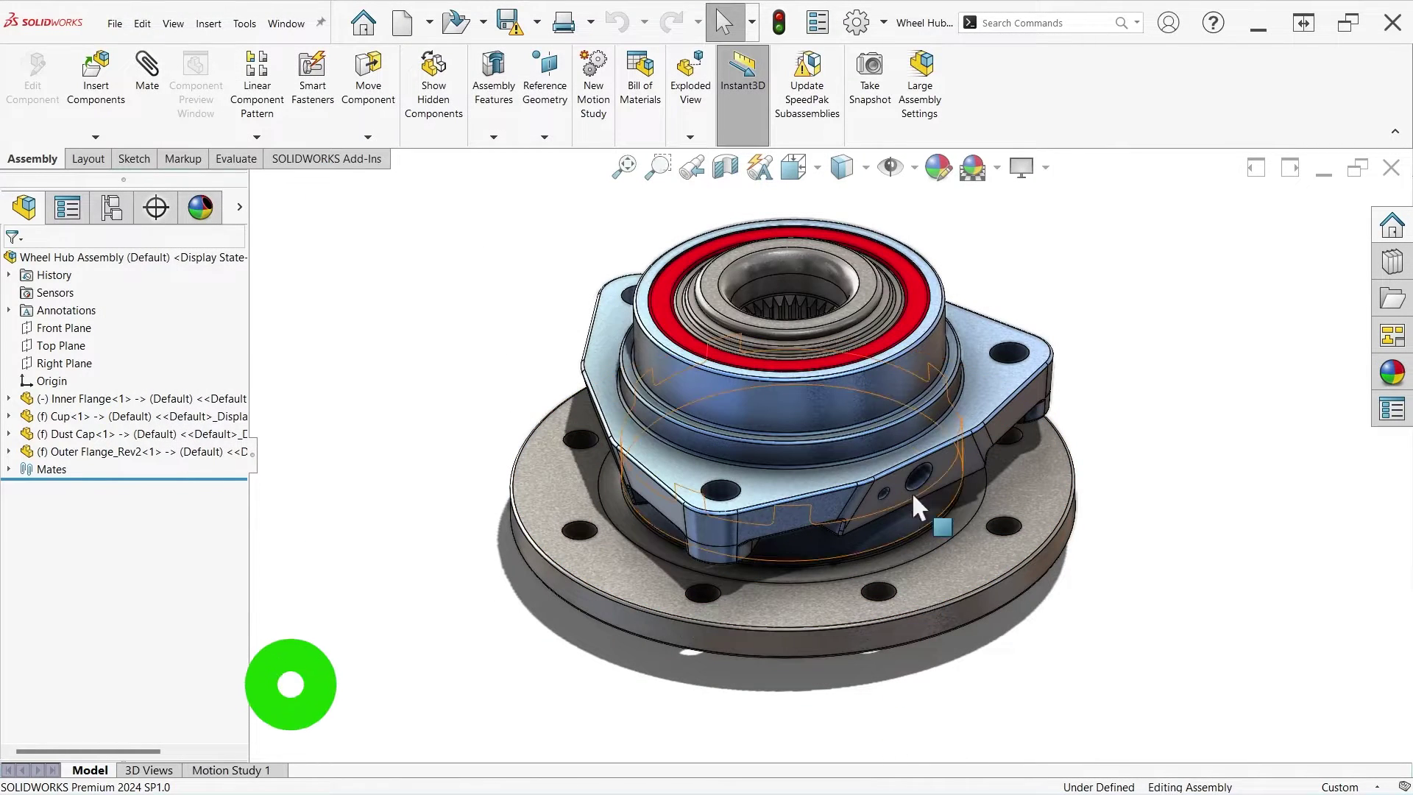
pyautogui.click(859, 23)
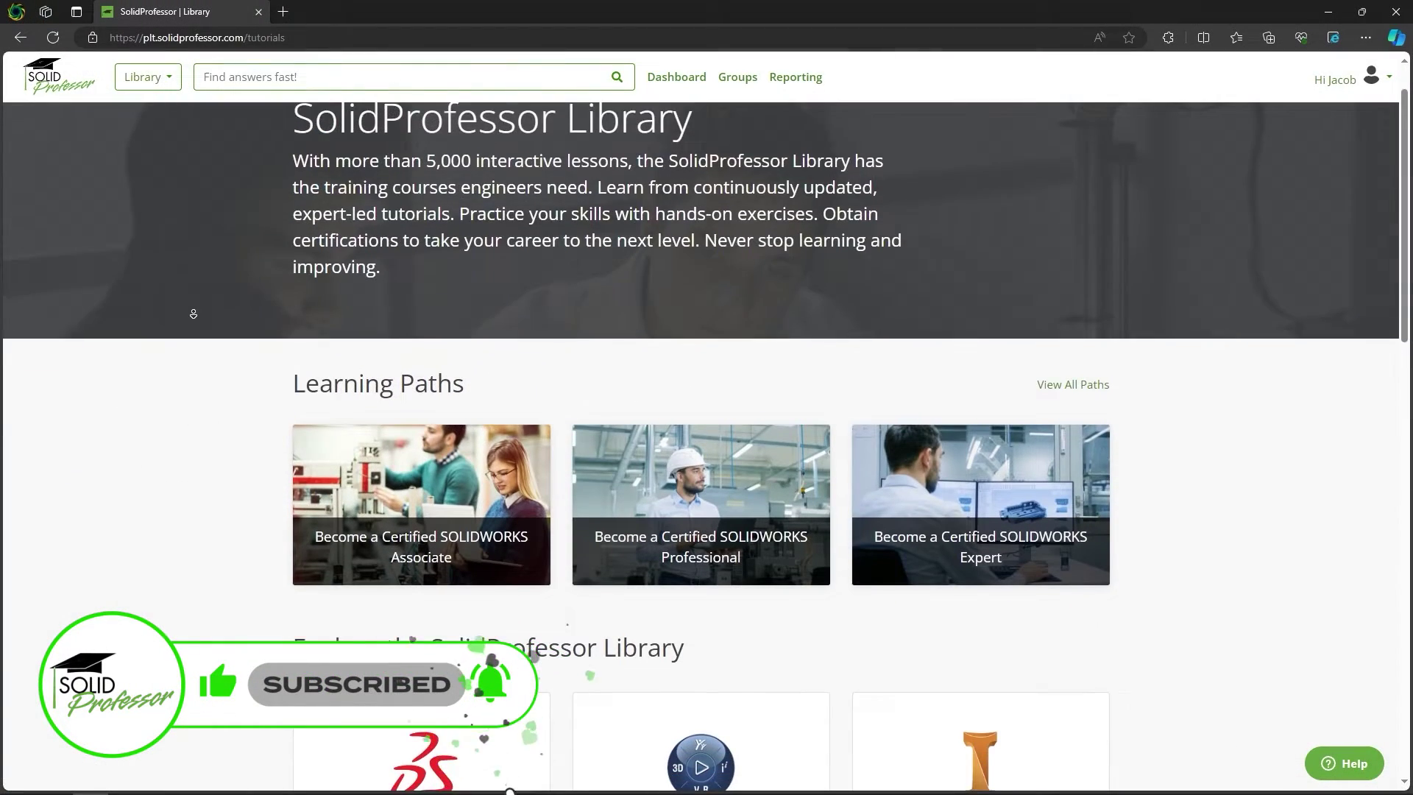
# Step: Open the SOLIDWORKS library, then the Beginner to Certification course, scrolling to its lessons list
pyautogui.scroll(-4, 191, 302)
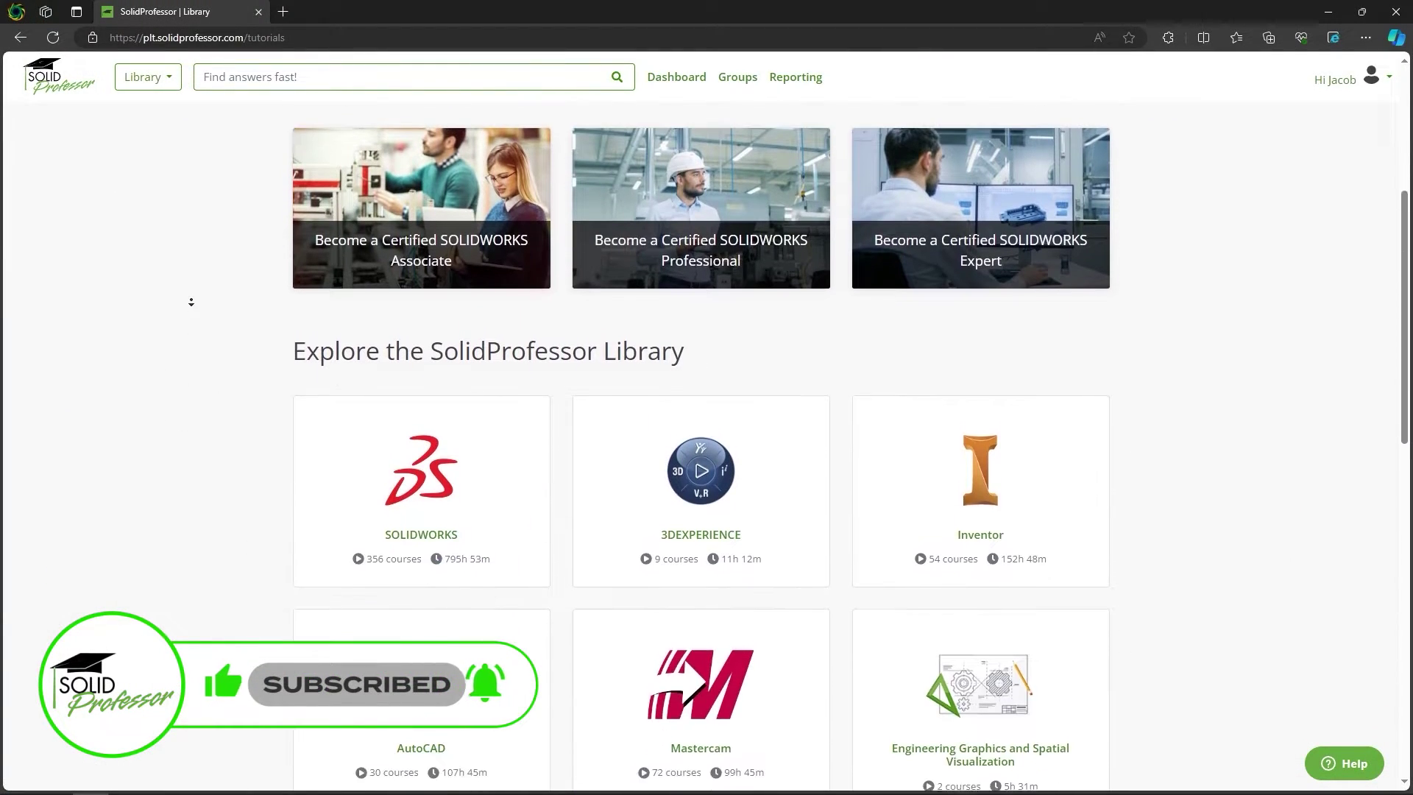
pyautogui.click(300, 350)
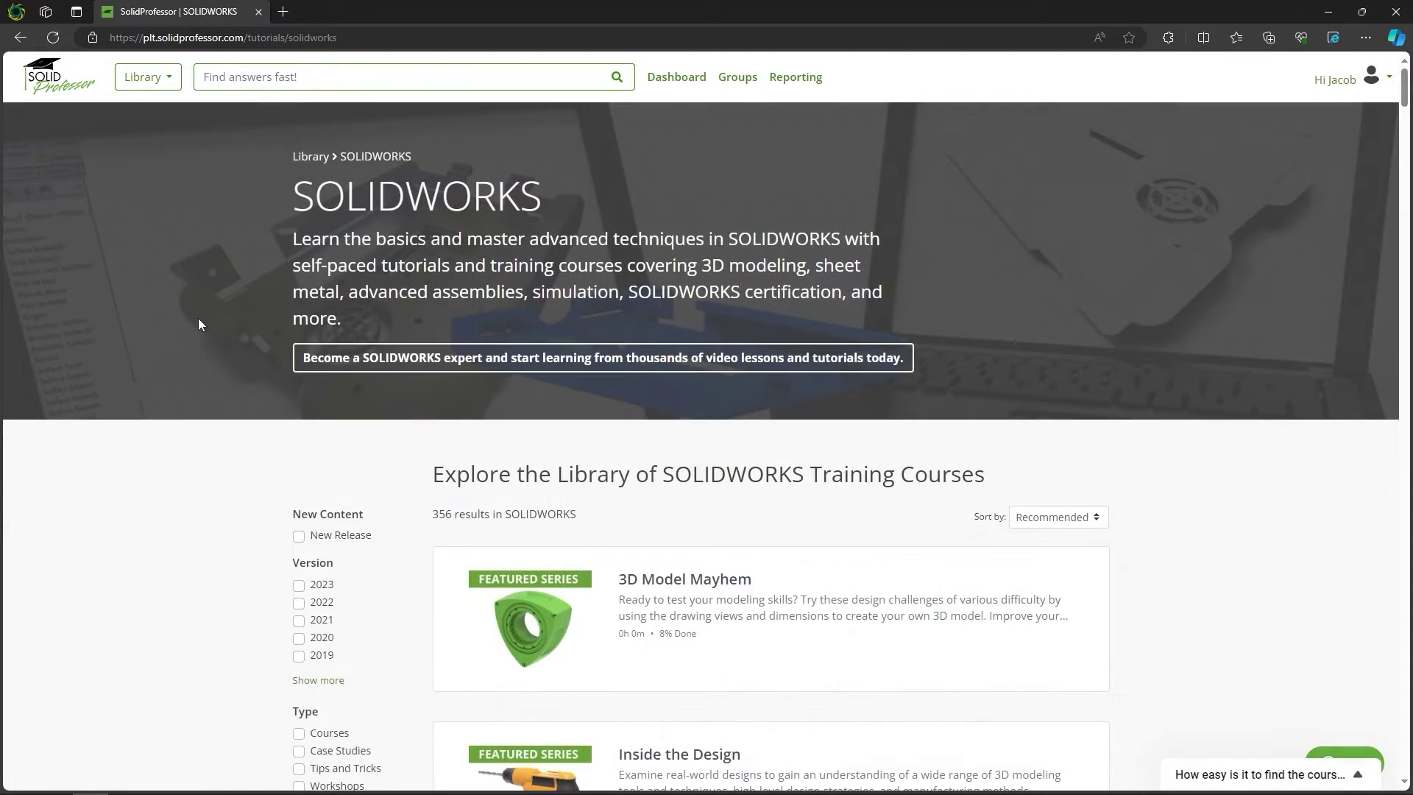
pyautogui.scroll(-5, 197, 318)
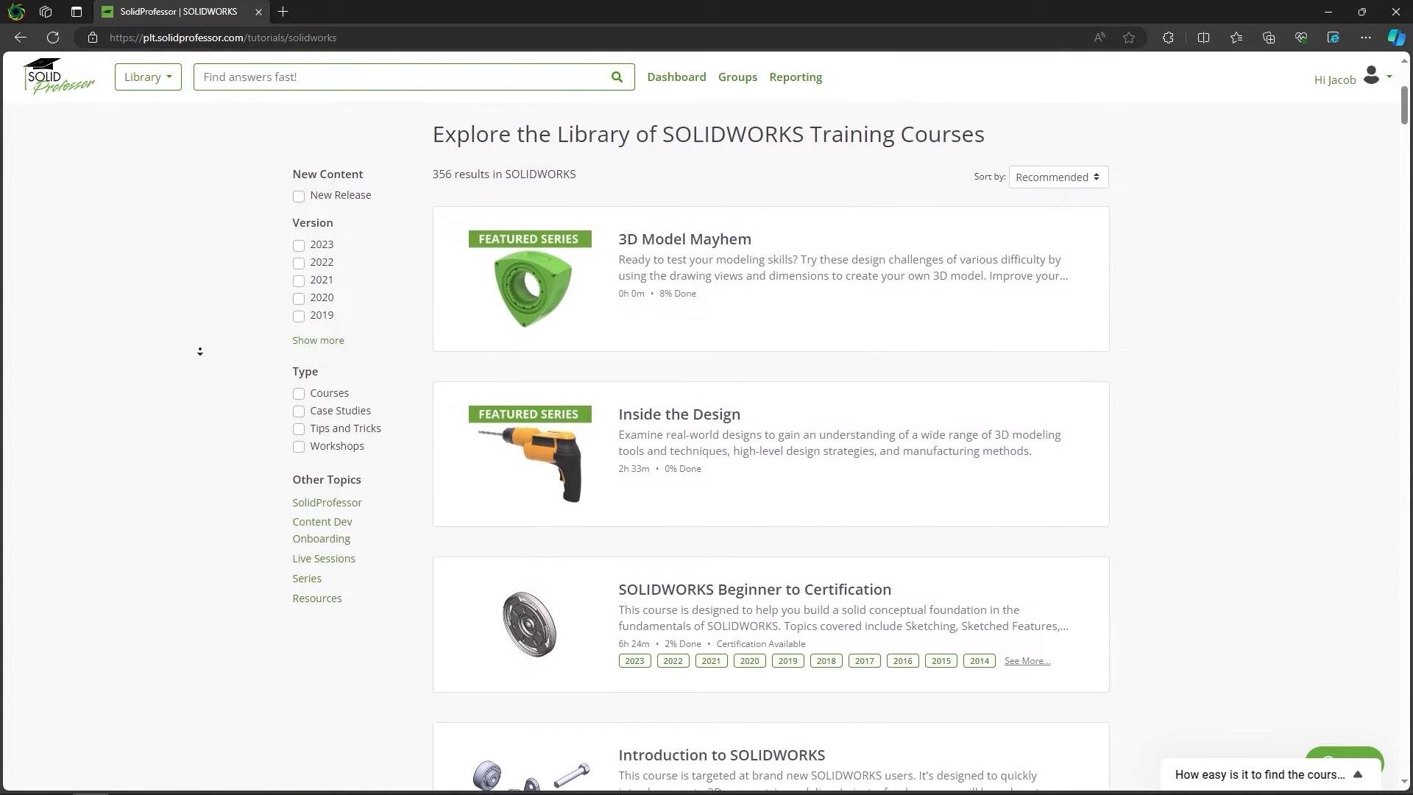
pyautogui.click(690, 535)
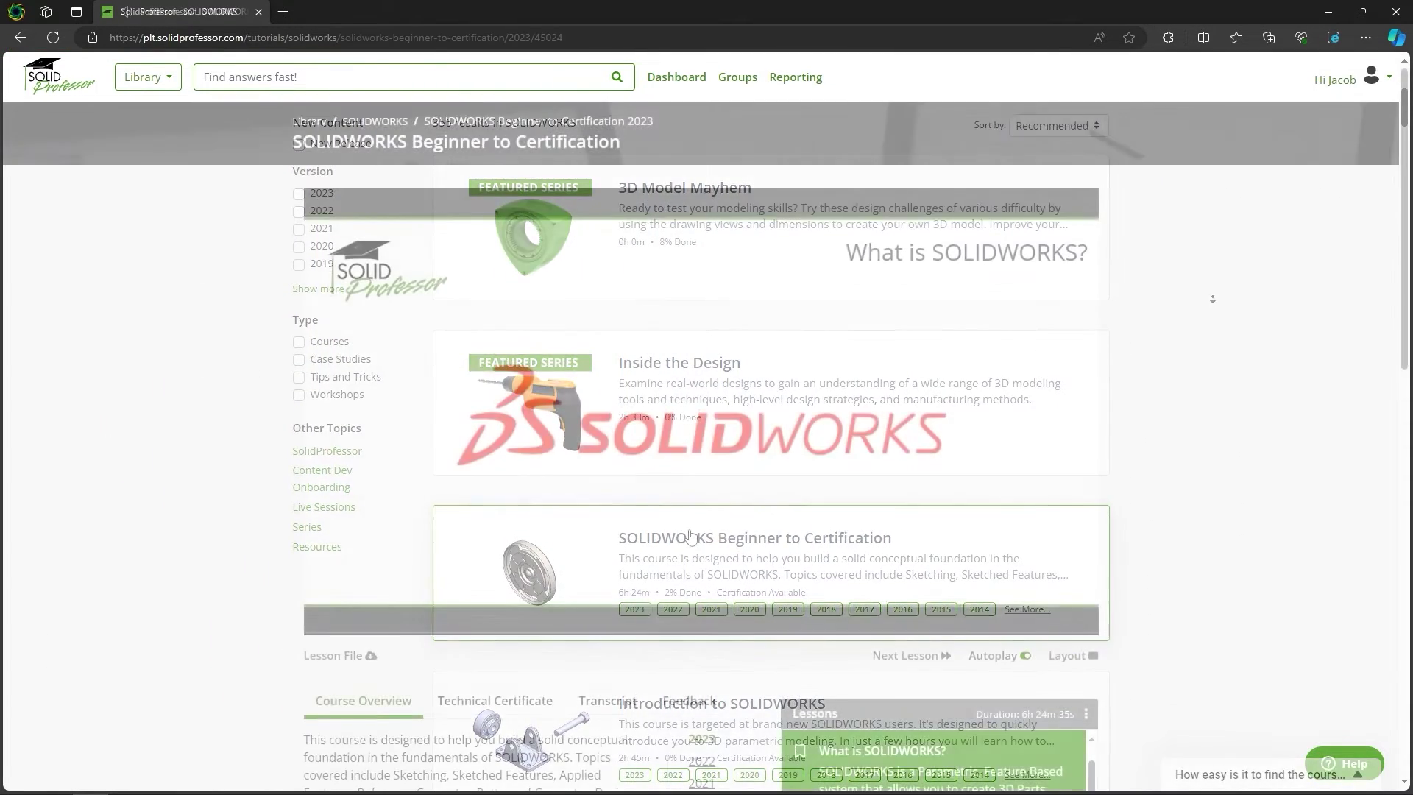
pyautogui.scroll(-4, 1204, 321)
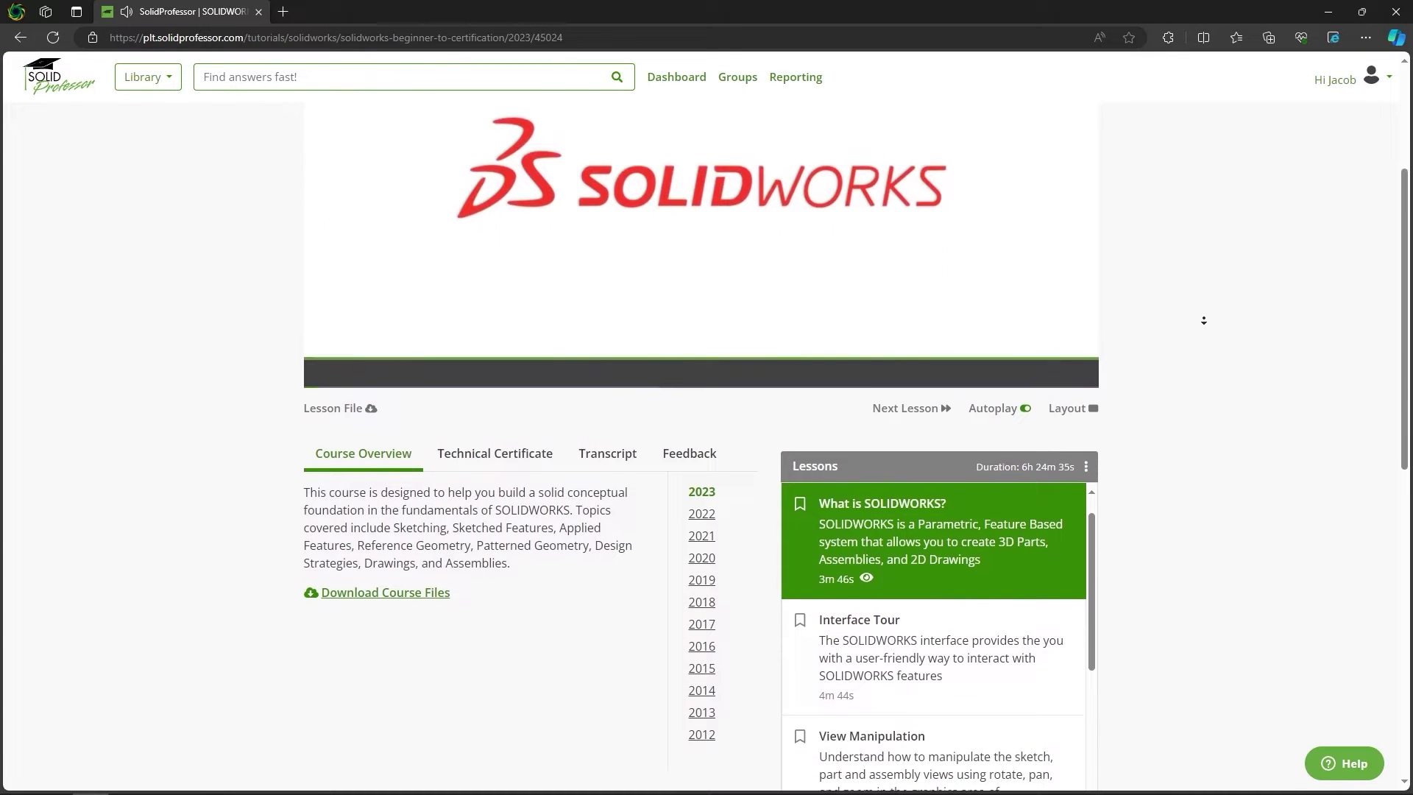
pyautogui.scroll(-5, 1205, 321)
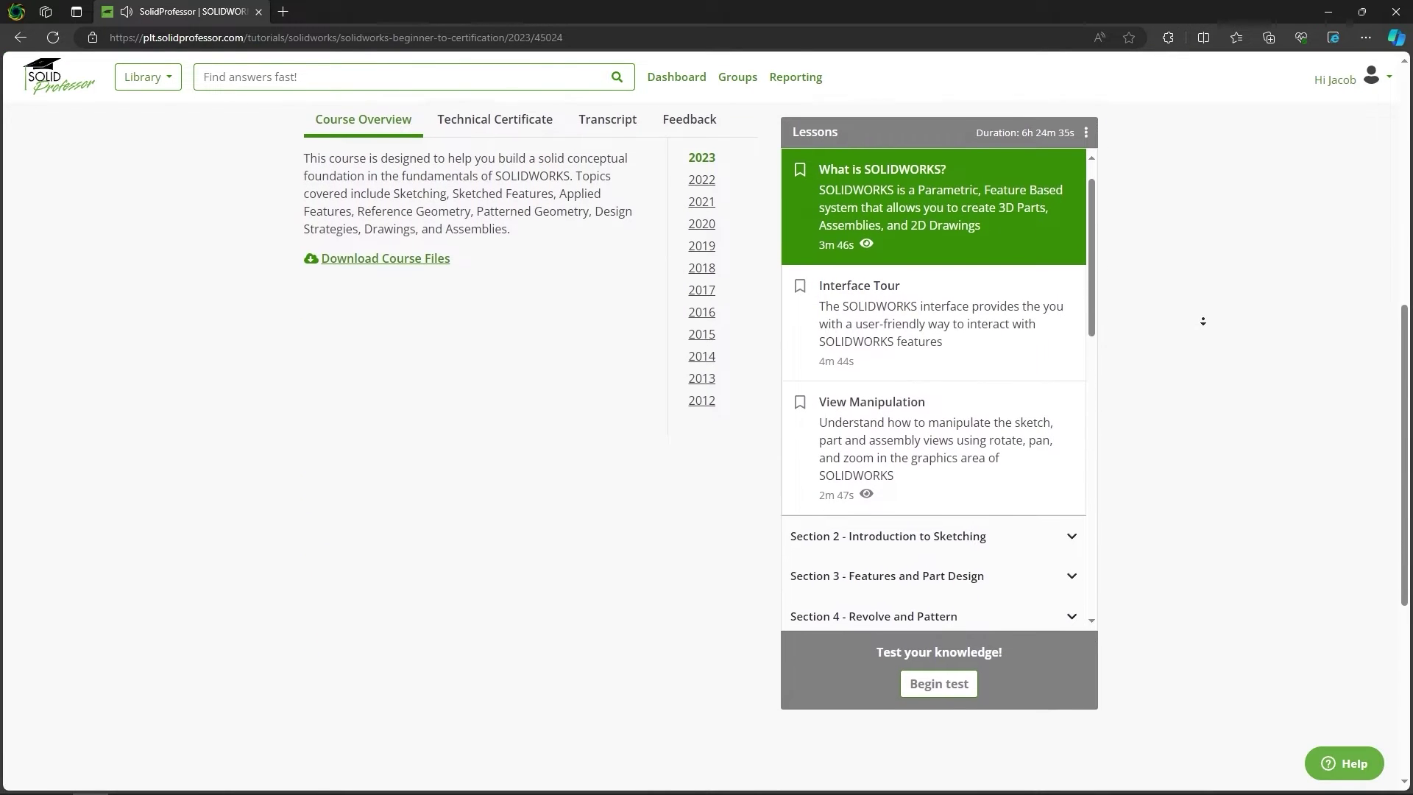